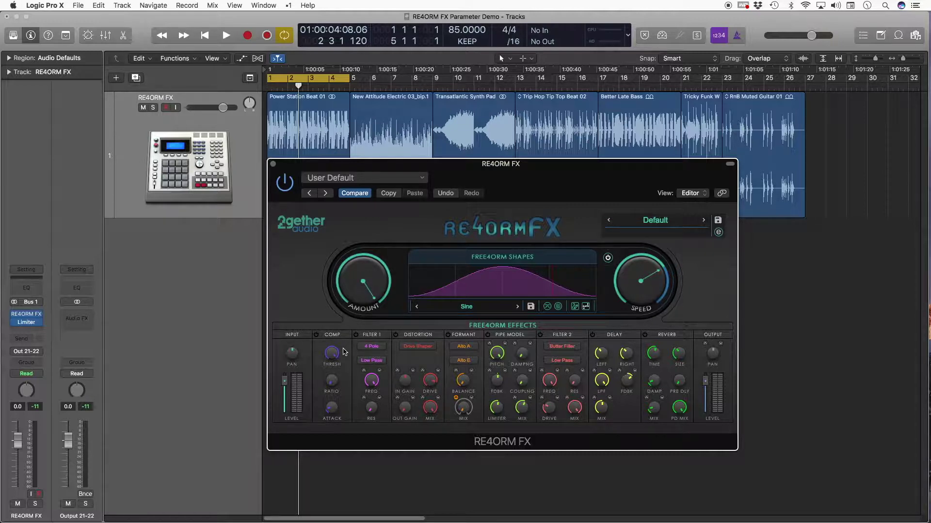
Audition the compressor on the looped drum beat by lowering its threshold and adjusting its ratio, and stop playback.
{"action": "key", "text": "space"}
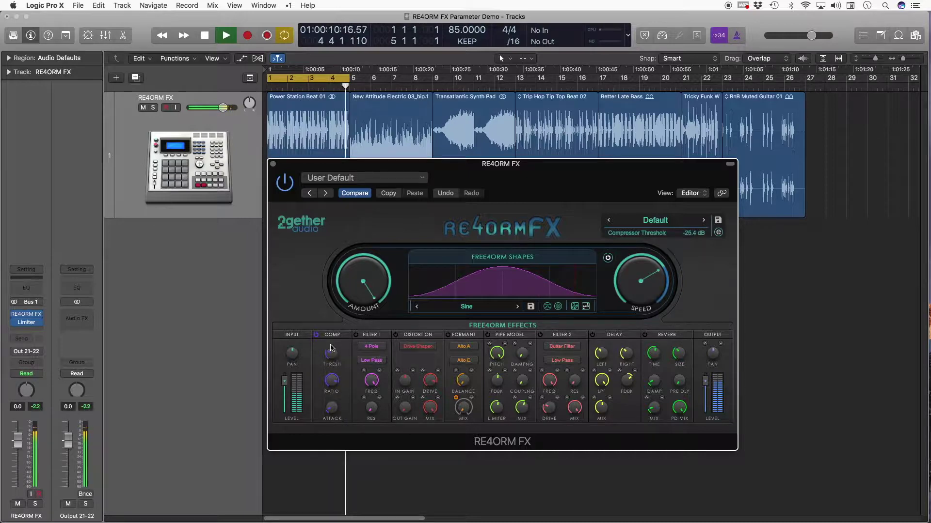
{"action": "left_click_drag", "start_coordinate": [332, 353], "coordinate": [332, 375]}
{"action": "left_click", "coordinate": [331, 381]}
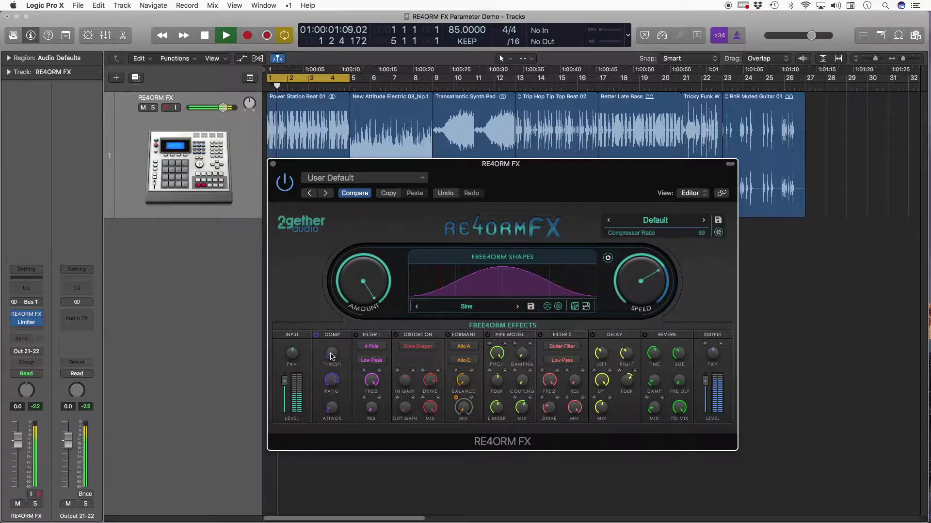
{"action": "key", "text": "space"}
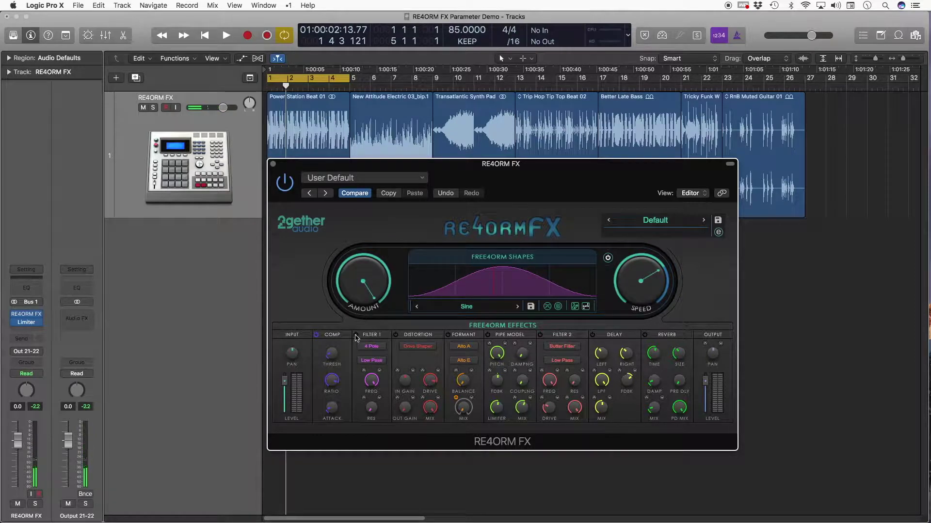
Set Filter 1 to 2 Pole and review its available filter types, leaving Low Pass selected.
{"action": "left_click", "coordinate": [379, 347]}
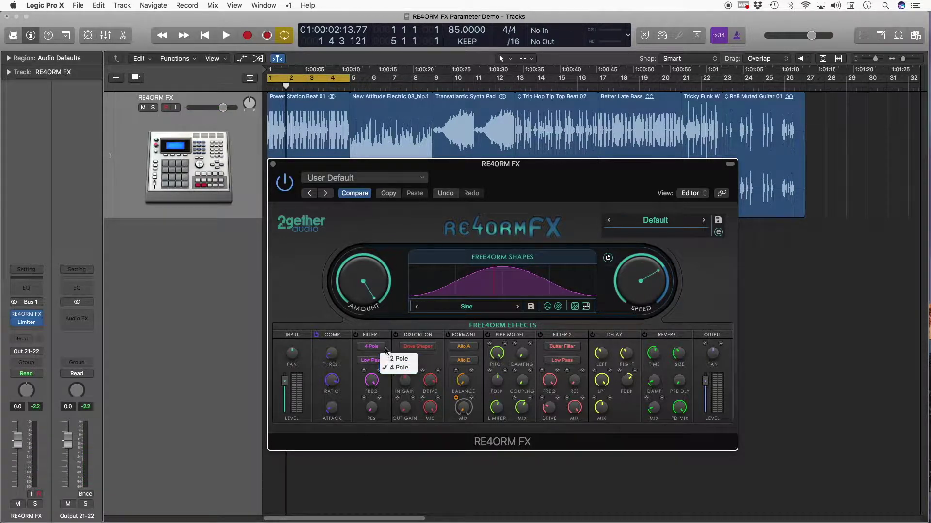
{"action": "left_click", "coordinate": [389, 359]}
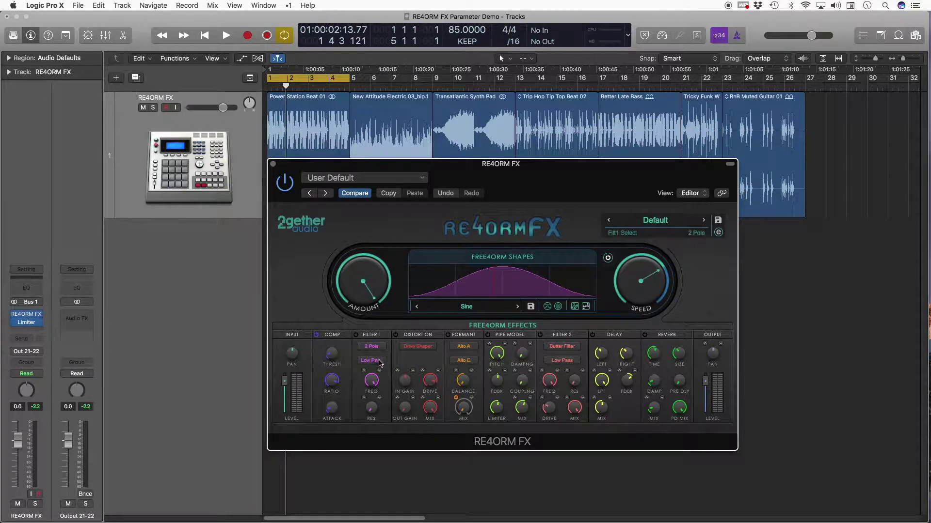
{"action": "left_click", "coordinate": [379, 361]}
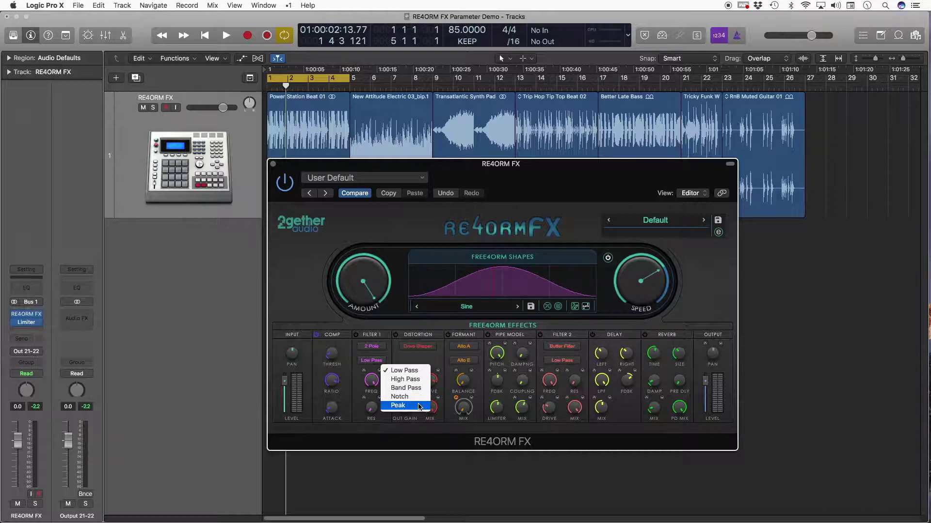
{"action": "left_click", "coordinate": [362, 391]}
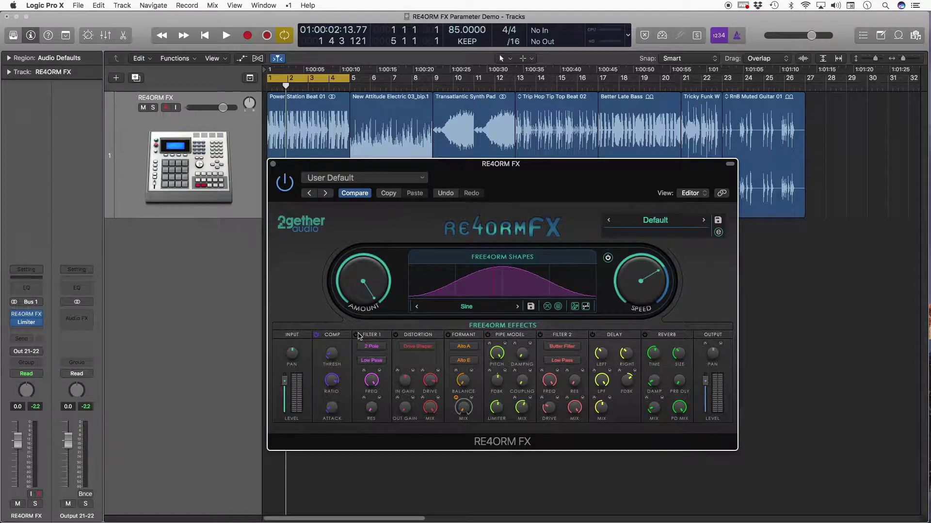
Enable Filter 1 and play the drum loop while lowering the low-pass frequency and raising the resonance.
{"action": "left_click", "coordinate": [356, 335]}
{"action": "key", "text": "space"}
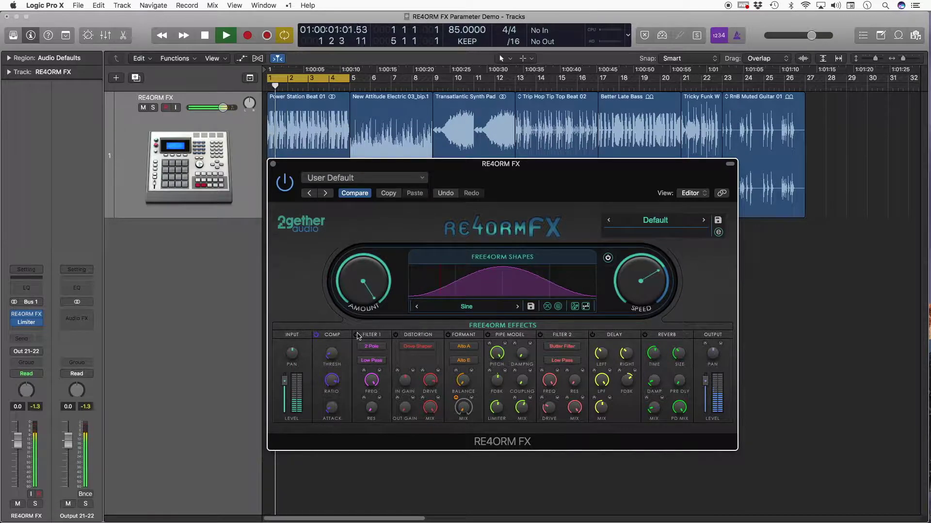
{"action": "left_click_drag", "start_coordinate": [371, 380], "coordinate": [374, 454]}
{"action": "left_click_drag", "start_coordinate": [371, 409], "coordinate": [374, 371]}
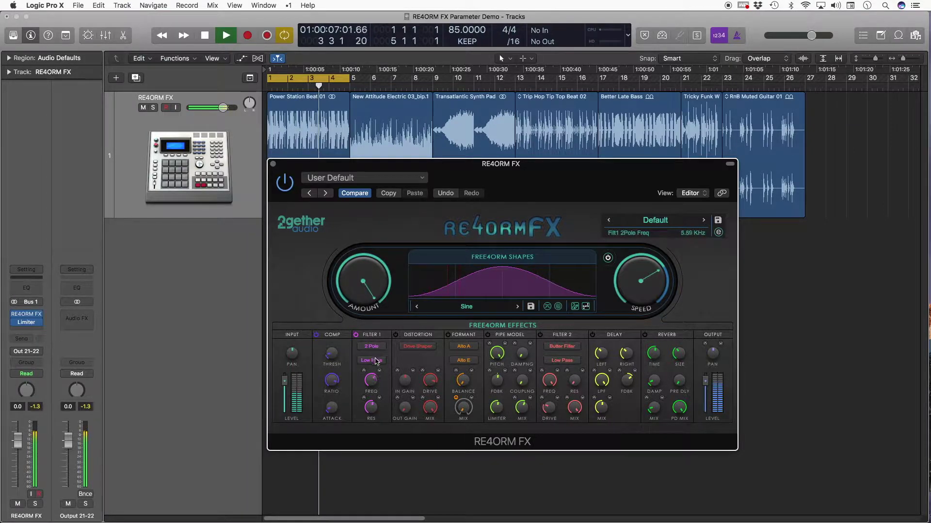
Switch Filter 1 to High Pass and lower its frequency while the loop plays.
{"action": "left_click", "coordinate": [373, 363]}
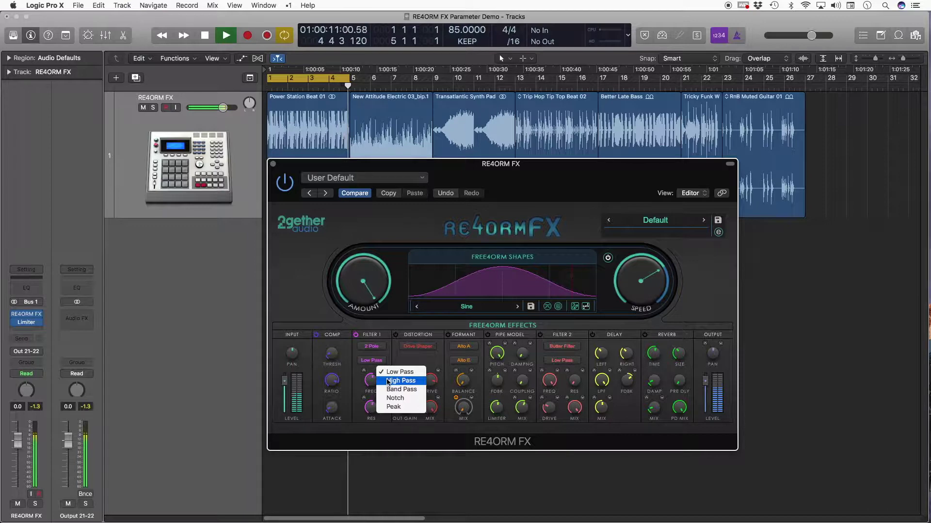
{"action": "left_click", "coordinate": [400, 381]}
{"action": "left_click_drag", "start_coordinate": [371, 381], "coordinate": [370, 442]}
Change Filter 1 to Band Pass and audition it by raising its frequency and resonance.
{"action": "left_click", "coordinate": [371, 360]}
{"action": "left_click", "coordinate": [383, 391]}
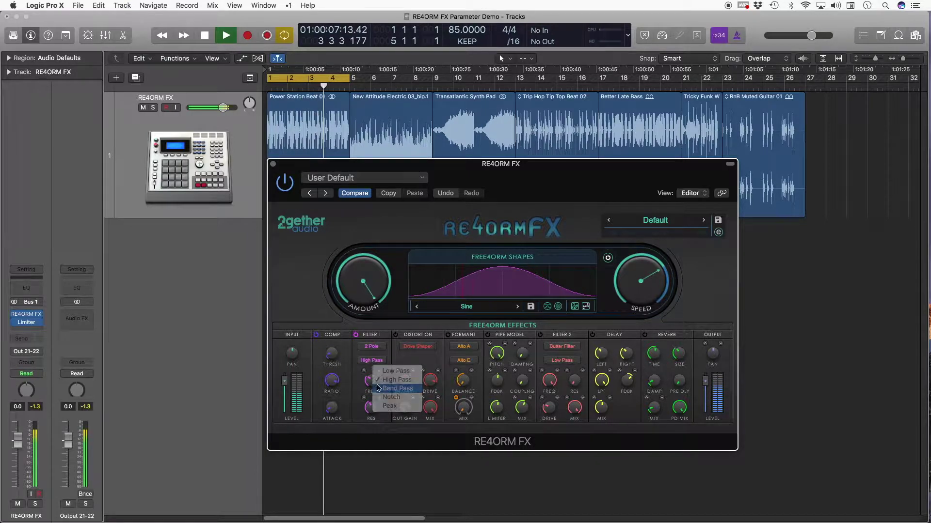
{"action": "left_click_drag", "start_coordinate": [371, 383], "coordinate": [373, 370]}
{"action": "left_click_drag", "start_coordinate": [371, 409], "coordinate": [372, 383]}
Change Filter 1 to Notch and sweep its frequency during playback.
{"action": "left_click", "coordinate": [371, 360]}
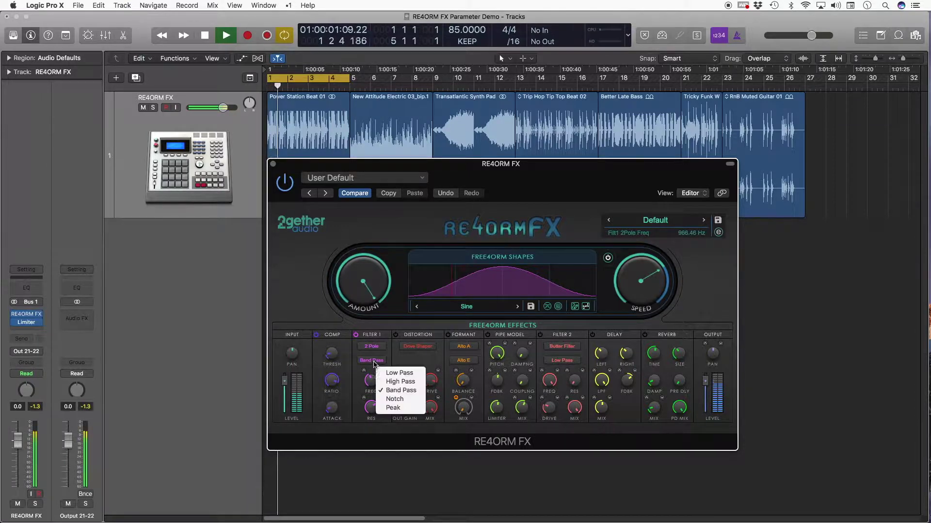
{"action": "left_click", "coordinate": [381, 402]}
{"action": "left_click_drag", "start_coordinate": [376, 389], "coordinate": [381, 377]}
Set Filter 1 to Peak and adjust its frequency, then stop playback and turn Filter 1 off.
{"action": "left_click", "coordinate": [371, 360]}
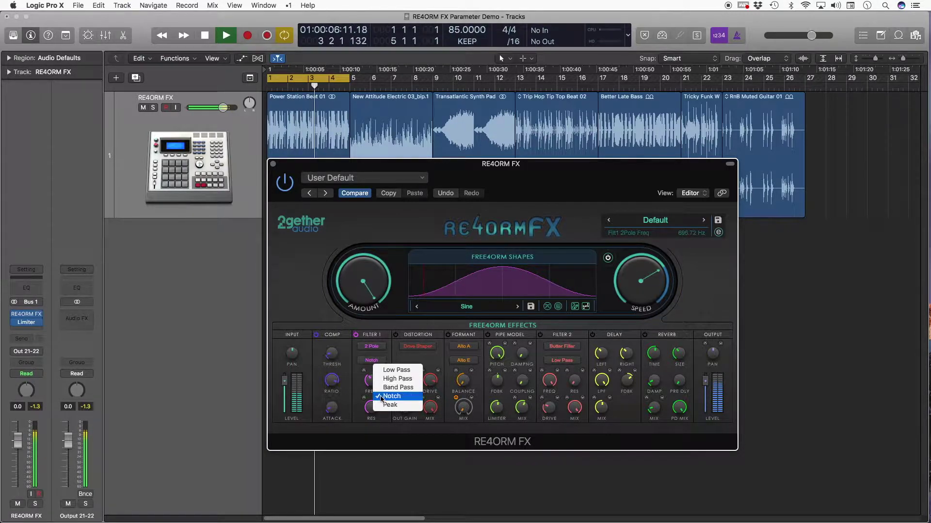
{"action": "left_click", "coordinate": [383, 406]}
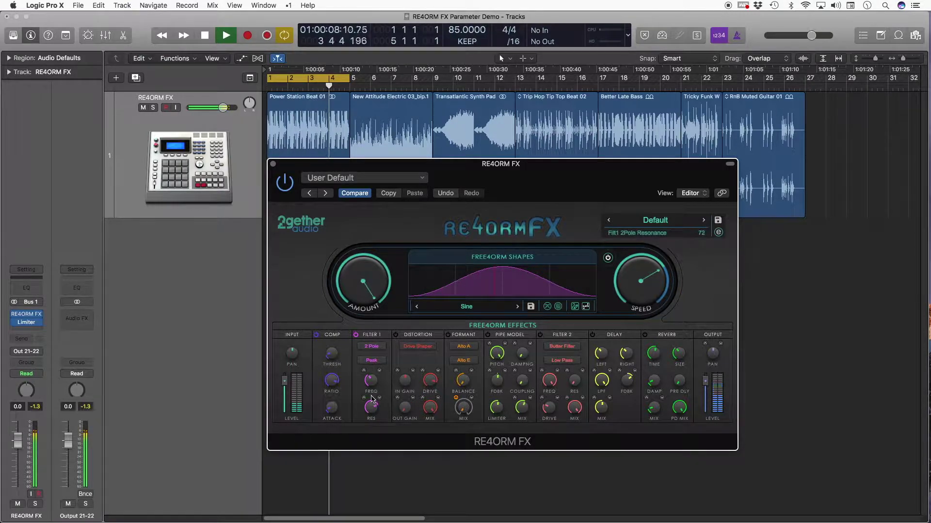
{"action": "left_click_drag", "start_coordinate": [371, 386], "coordinate": [372, 382]}
{"action": "key", "text": "space"}
{"action": "left_click", "coordinate": [356, 334]}
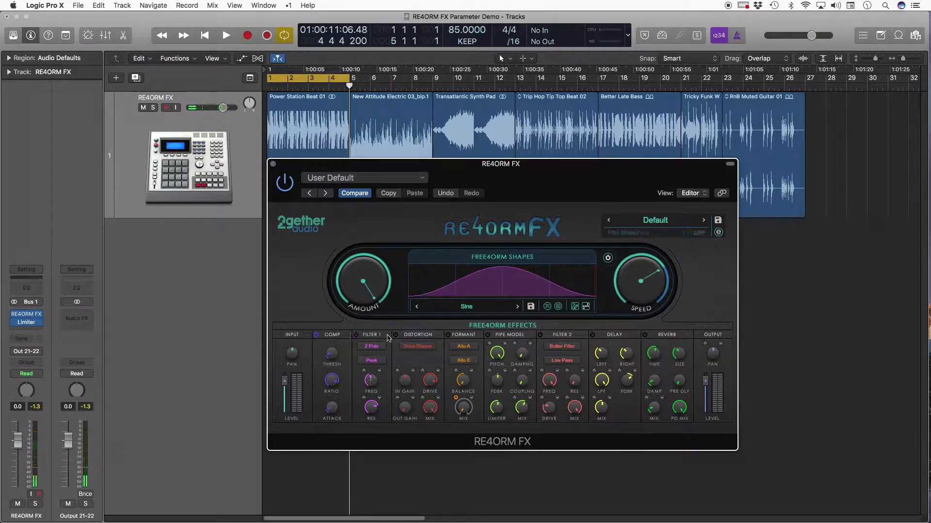
Select the New Attitude Electric 03 region in the track and enable the Distortion effect.
{"action": "left_click", "coordinate": [409, 338]}
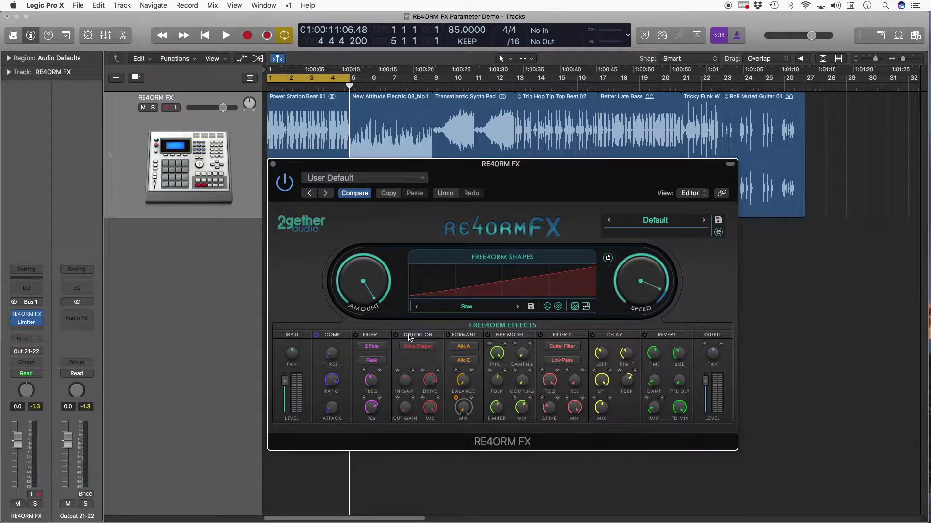
{"action": "left_click", "coordinate": [392, 137]}
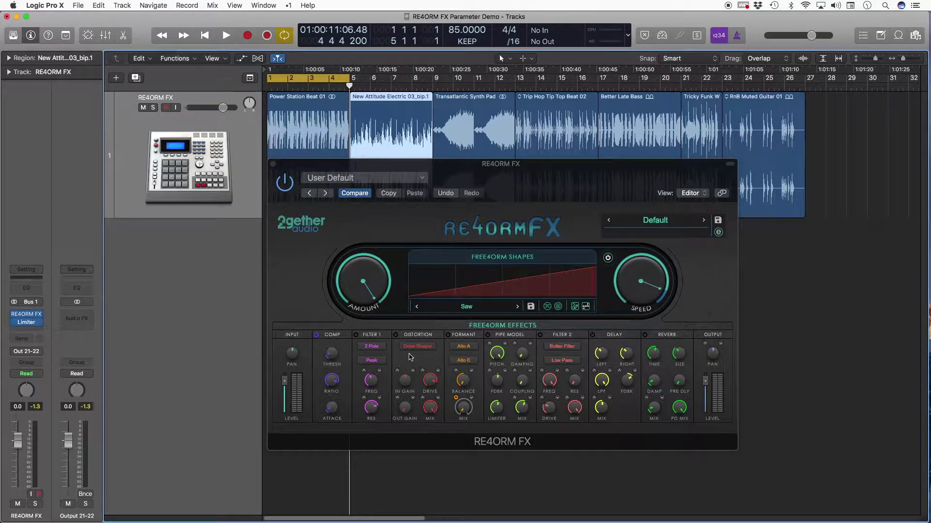
{"action": "left_click", "coordinate": [395, 335]}
{"action": "left_click", "coordinate": [396, 335]}
Examine the available distortion types and the modulation controls for In Gain, Drive and Mix.
{"action": "left_click", "coordinate": [430, 349]}
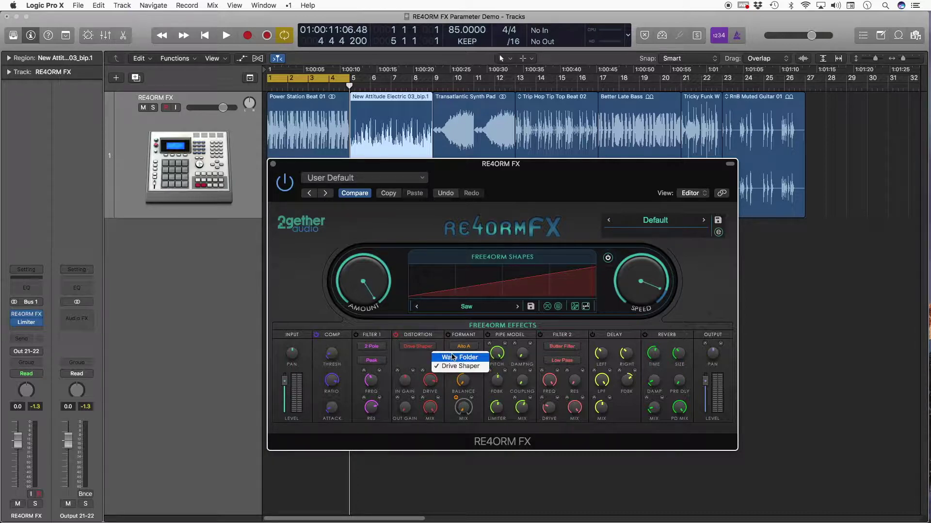
{"action": "left_click", "coordinate": [415, 361]}
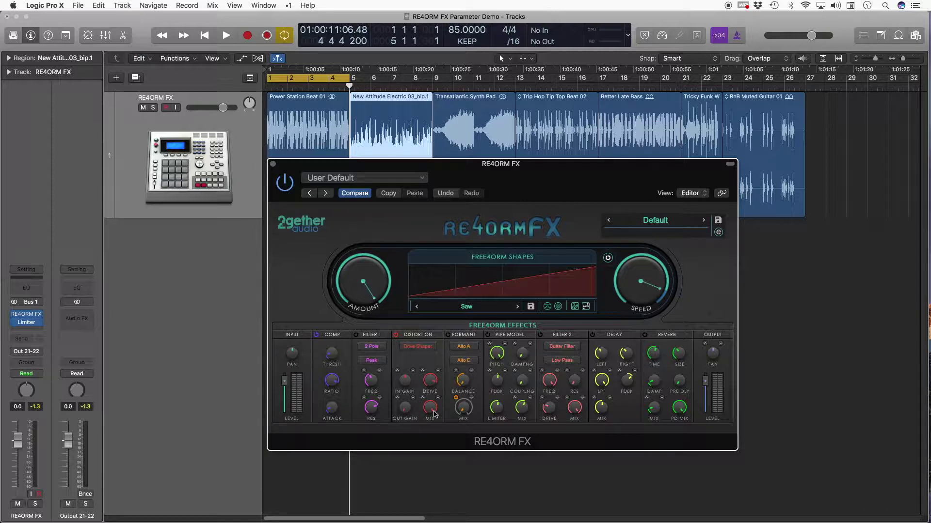
{"action": "left_click", "coordinate": [397, 370]}
{"action": "left_click", "coordinate": [422, 371]}
{"action": "mouse_move", "coordinate": [414, 398]}
{"action": "mouse_move", "coordinate": [429, 410]}
{"action": "left_mouse_down"}
{"action": "mouse_move", "coordinate": [418, 485]}
{"action": "mouse_move", "coordinate": [421, 412]}
{"action": "left_mouse_up"}
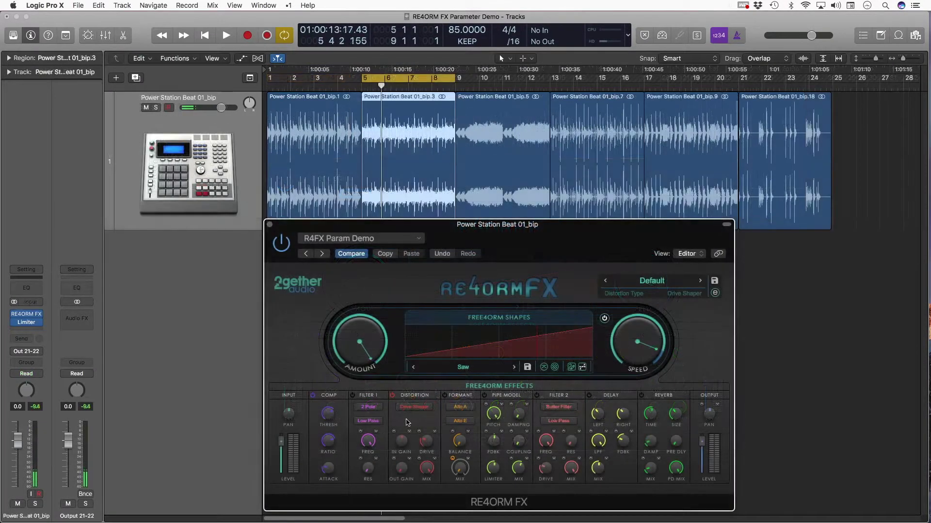
Play the looped region and apply shape modulation to the Drive Shaper distortion's In Gain, Drive and Out Gain.
{"action": "key", "text": "space"}
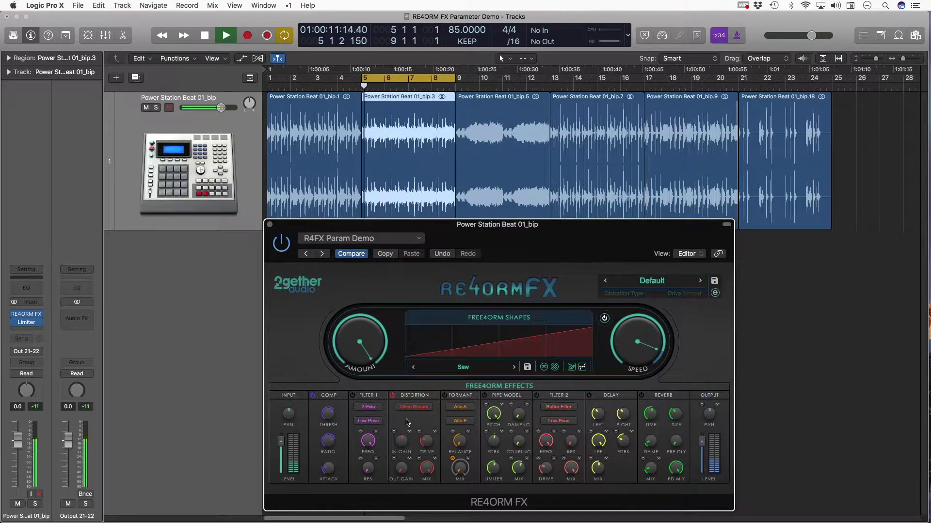
{"action": "left_click_drag", "start_coordinate": [402, 442], "coordinate": [432, 400]}
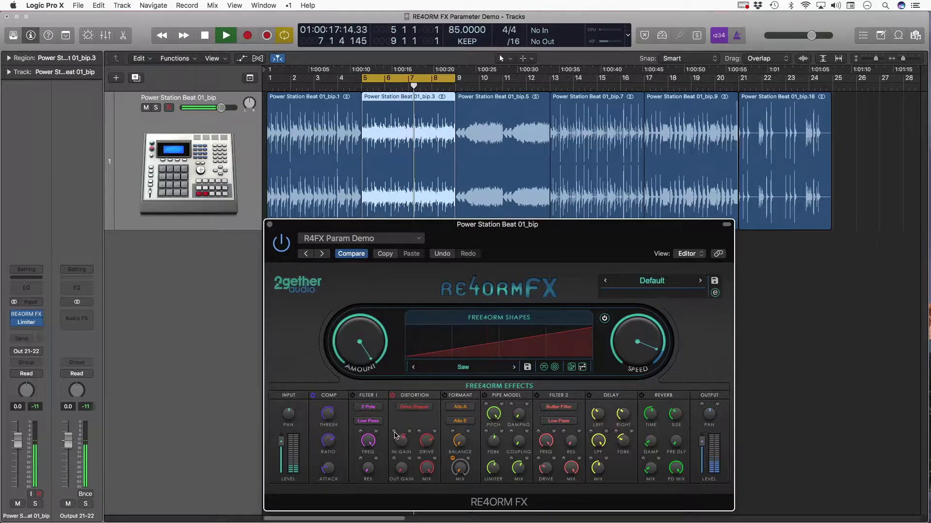
{"action": "left_click", "coordinate": [394, 431]}
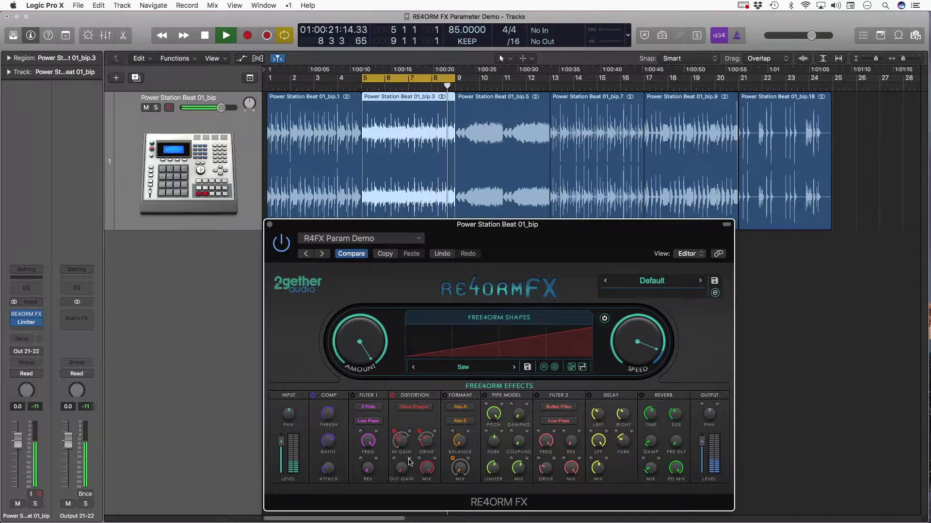
{"action": "left_click_drag", "start_coordinate": [433, 436], "coordinate": [434, 419]}
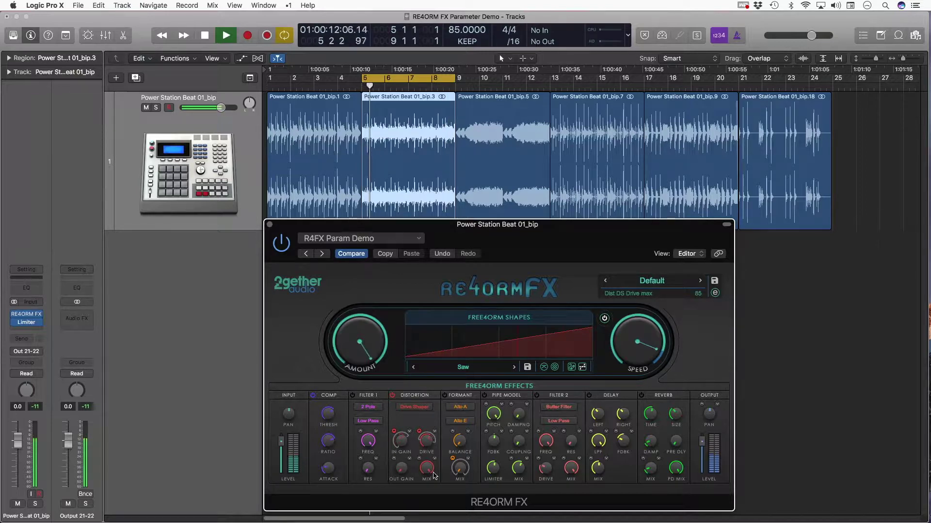
{"action": "left_click_drag", "start_coordinate": [410, 459], "coordinate": [410, 491]}
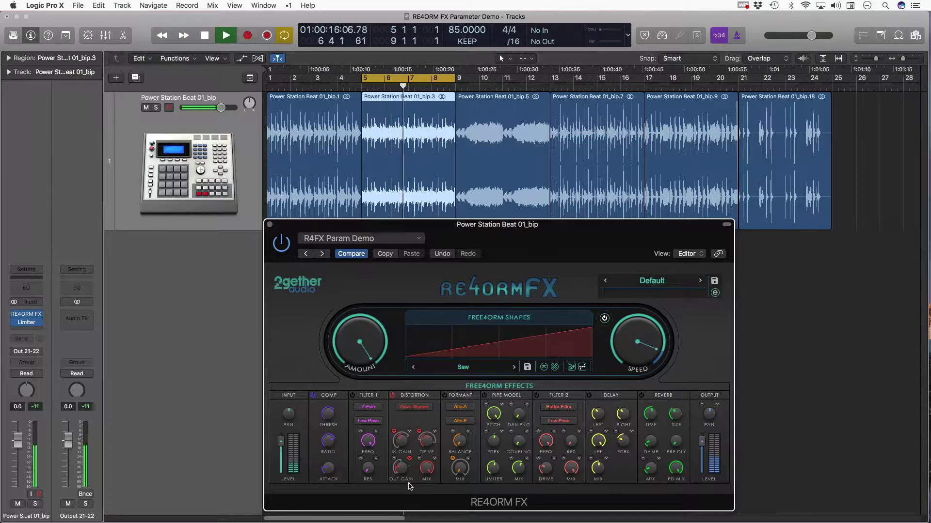
Switch the distortion type to Wave Folder, raise its Drive and adjust the distortion Mix during playback.
{"action": "left_click", "coordinate": [414, 409]}
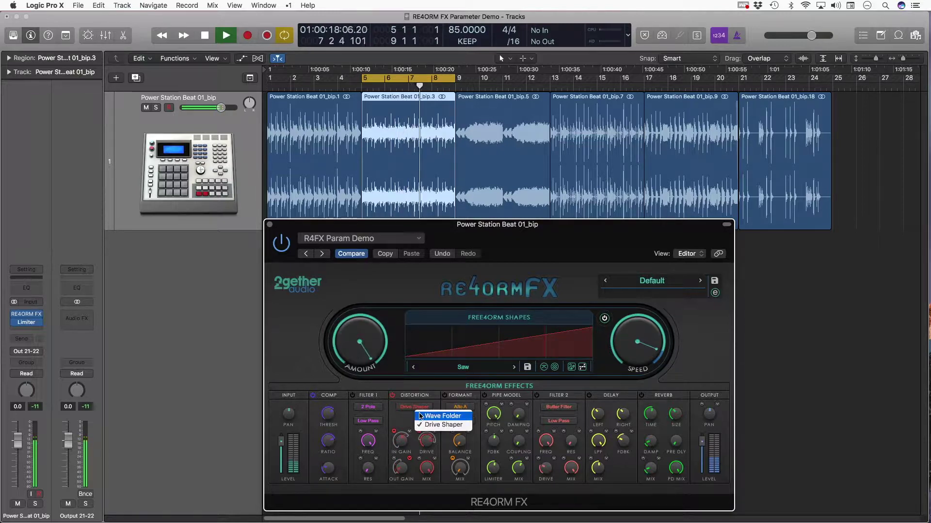
{"action": "left_click", "coordinate": [420, 416]}
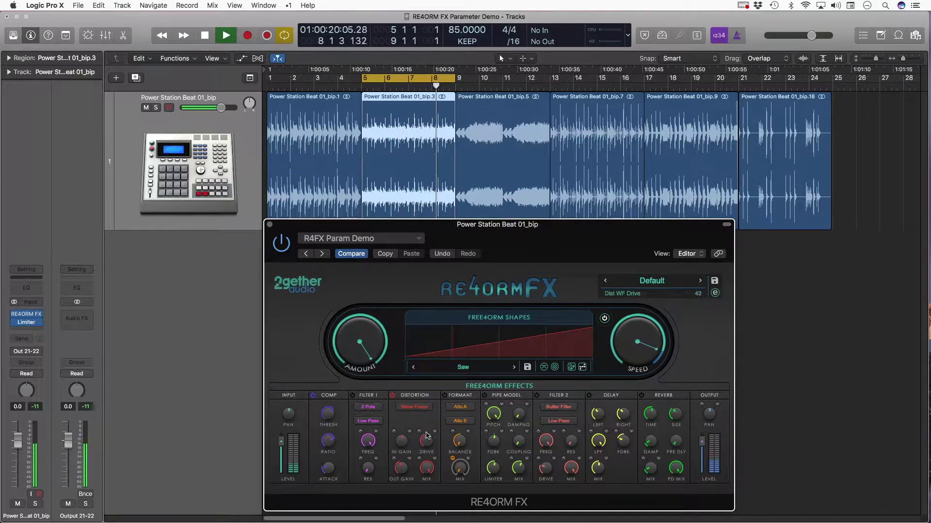
{"action": "left_click_drag", "start_coordinate": [427, 436], "coordinate": [427, 408]}
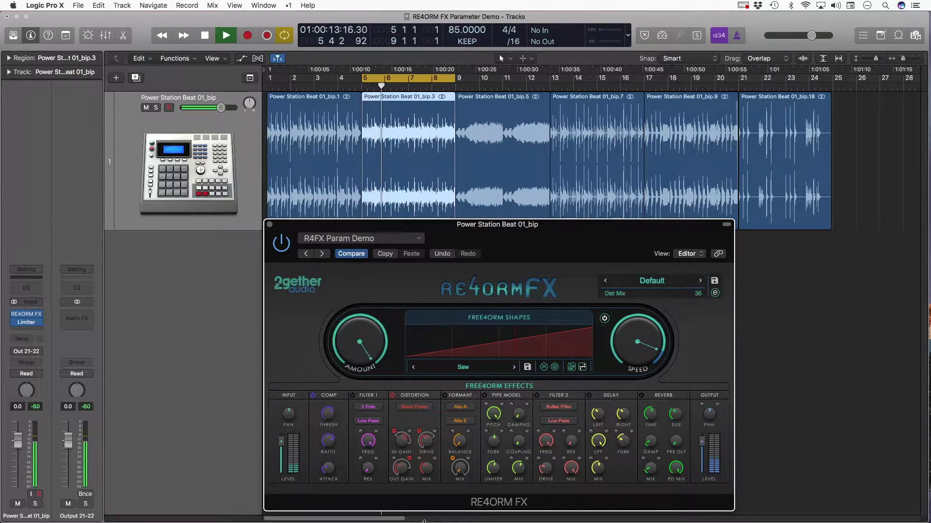
{"action": "left_click_drag", "start_coordinate": [424, 522], "coordinate": [429, 462]}
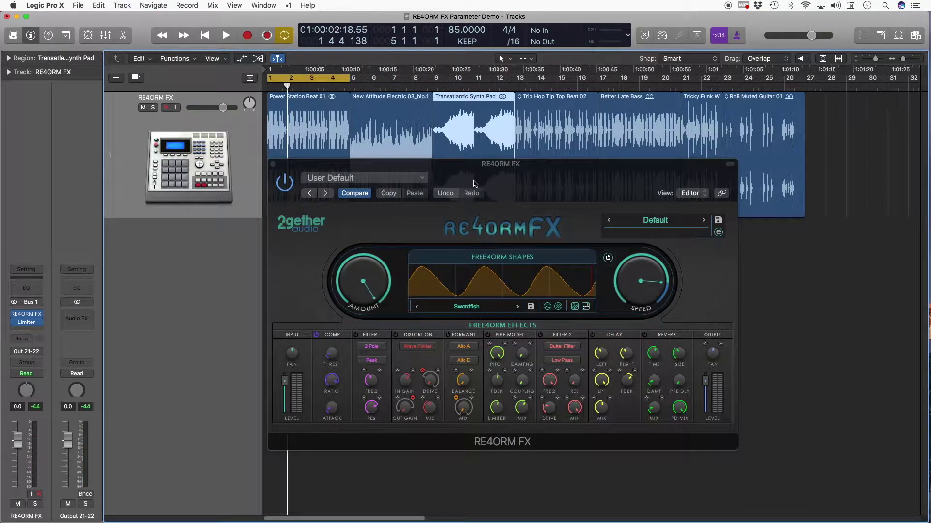
Review the Formant effect's first vowel list and turn off the shape modulation on the Formant Mix.
{"action": "left_click", "coordinate": [464, 347]}
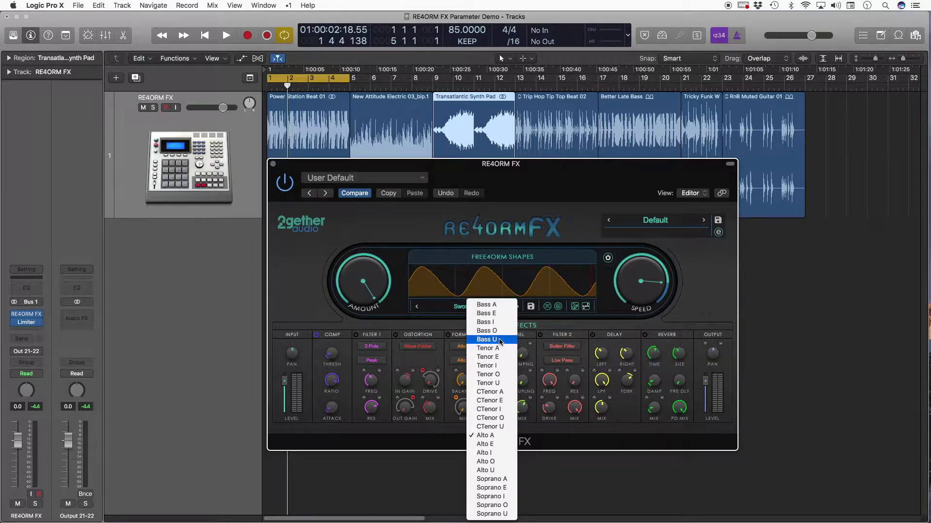
{"action": "left_click", "coordinate": [640, 328]}
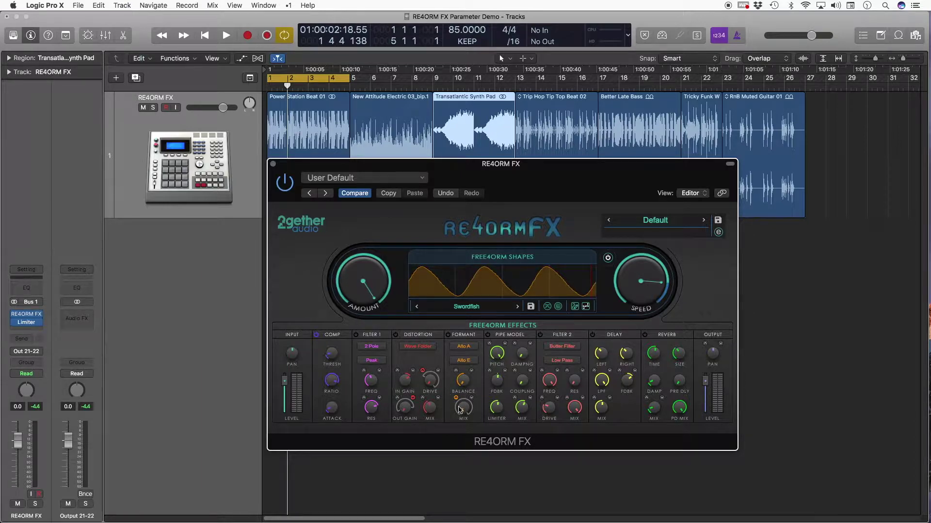
{"action": "left_click", "coordinate": [456, 400]}
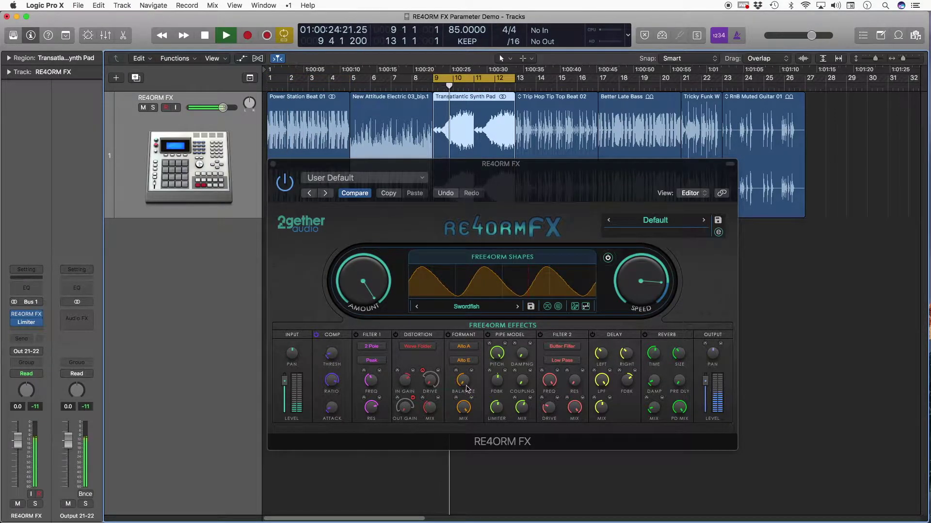
Enable the Formant effect while the synth pad plays, trying Alto E as the first vowel before setting it to Alto I.
{"action": "left_click", "coordinate": [447, 335]}
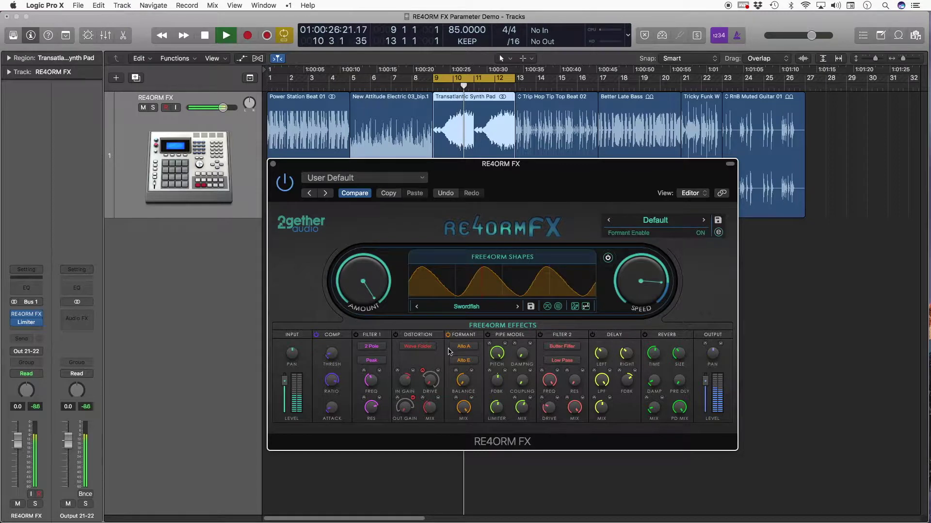
{"action": "left_click", "coordinate": [464, 346]}
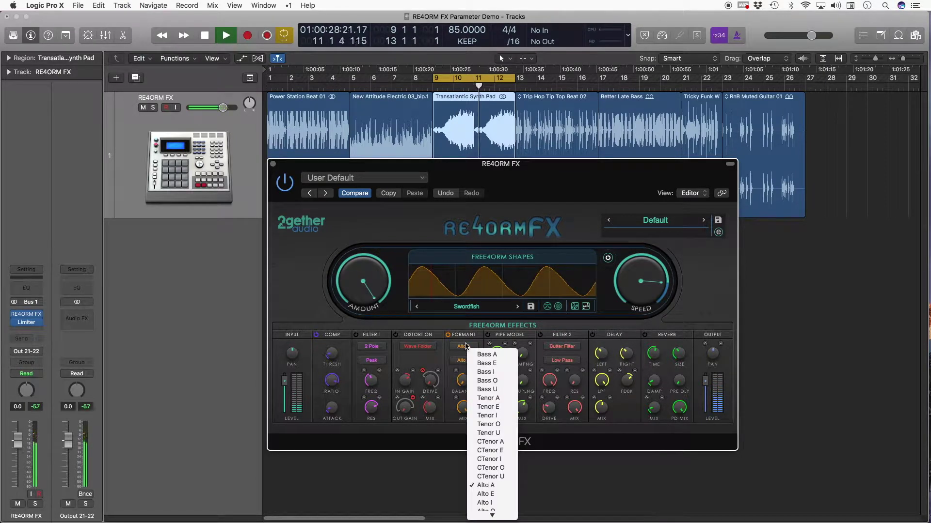
{"action": "left_click", "coordinate": [485, 494]}
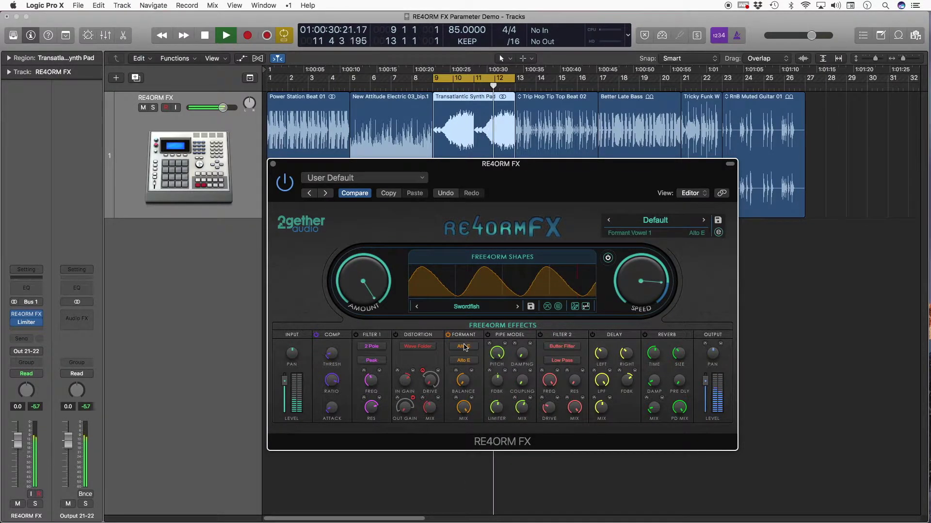
{"action": "left_click", "coordinate": [464, 347]}
{"action": "left_click", "coordinate": [483, 503]}
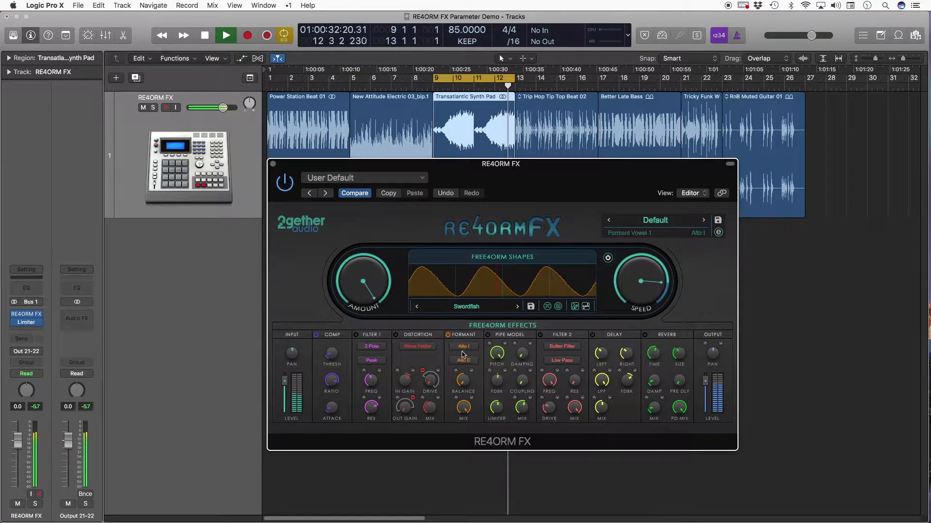
Set the first Formant vowel to Soprano A and apply shape modulation to the Formant Balance.
{"action": "left_click", "coordinate": [463, 347]}
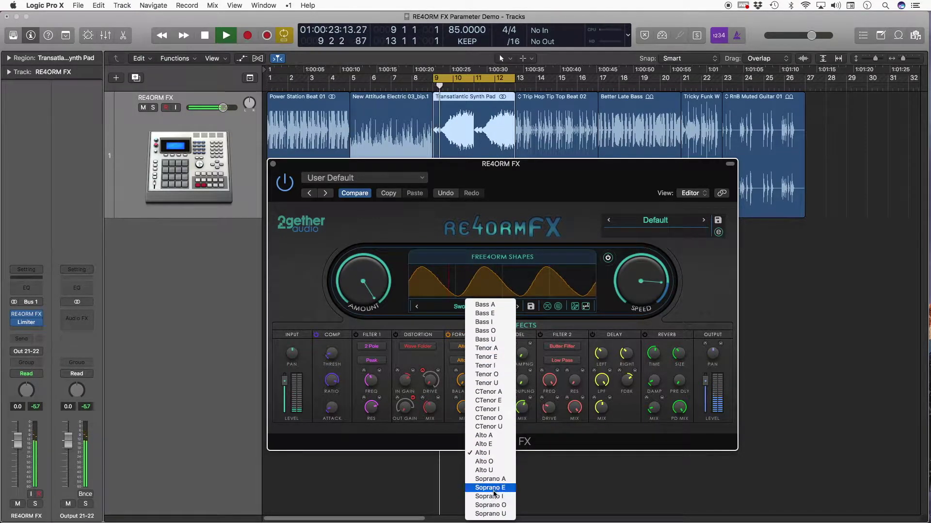
{"action": "left_click", "coordinate": [489, 478]}
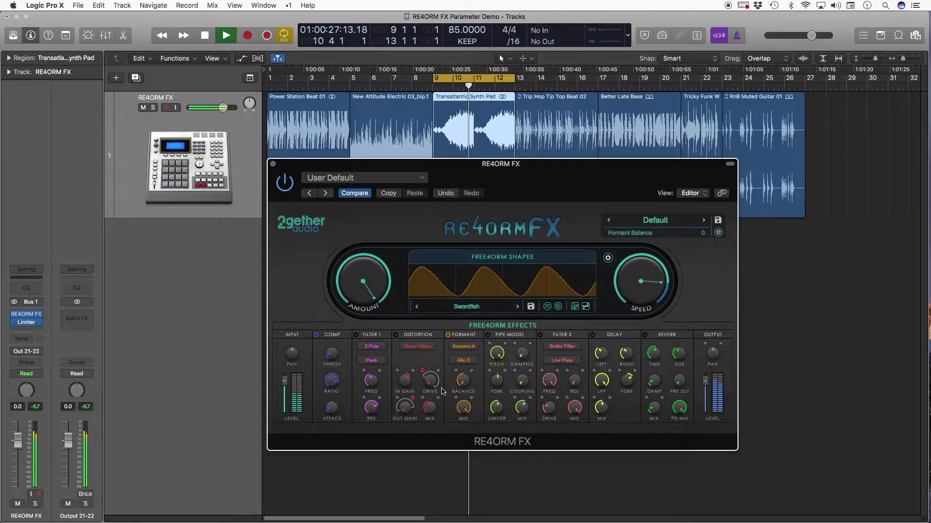
{"action": "left_click", "coordinate": [456, 371]}
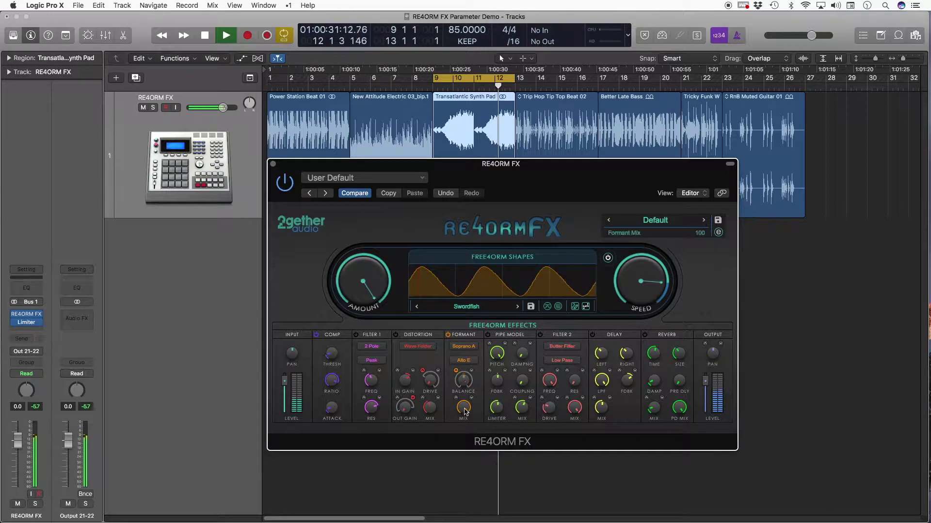
Adjust the Formant Mix to 100, and end the Formant demo by switching off the effect and stopping playback.
{"action": "left_click_drag", "start_coordinate": [464, 412], "coordinate": [462, 358]}
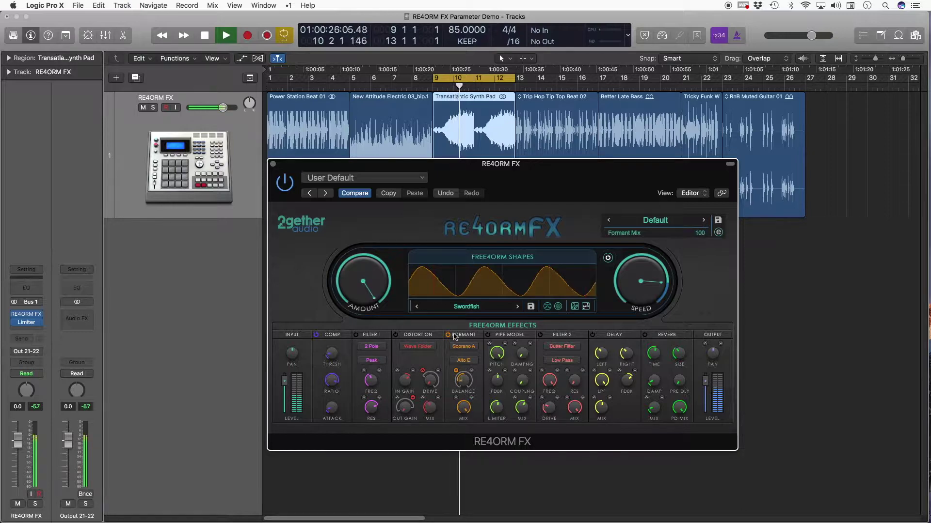
{"action": "left_click", "coordinate": [448, 335]}
{"action": "key", "text": "space"}
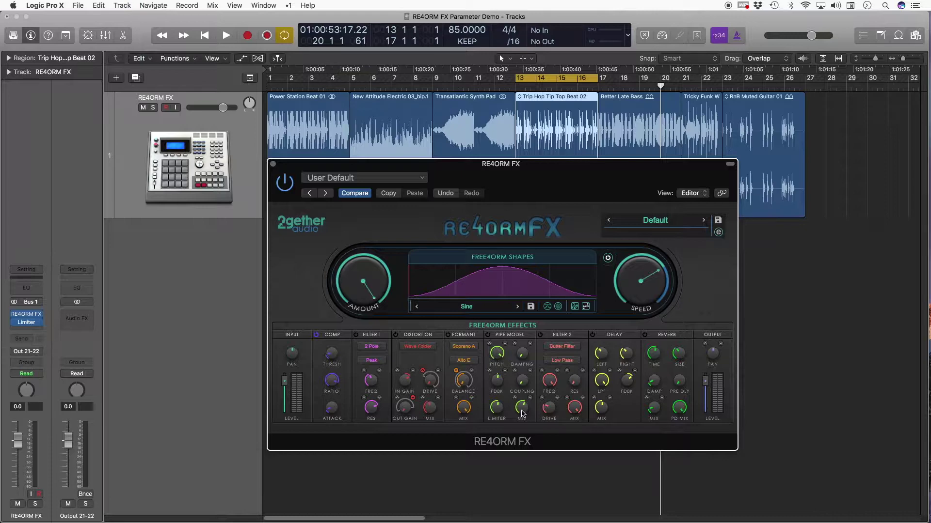
Play the looped Trip Hop Tip Top Beat 02 region with the Pipe Model enabled and adjust its Damping and Pitch.
{"action": "key", "text": "space"}
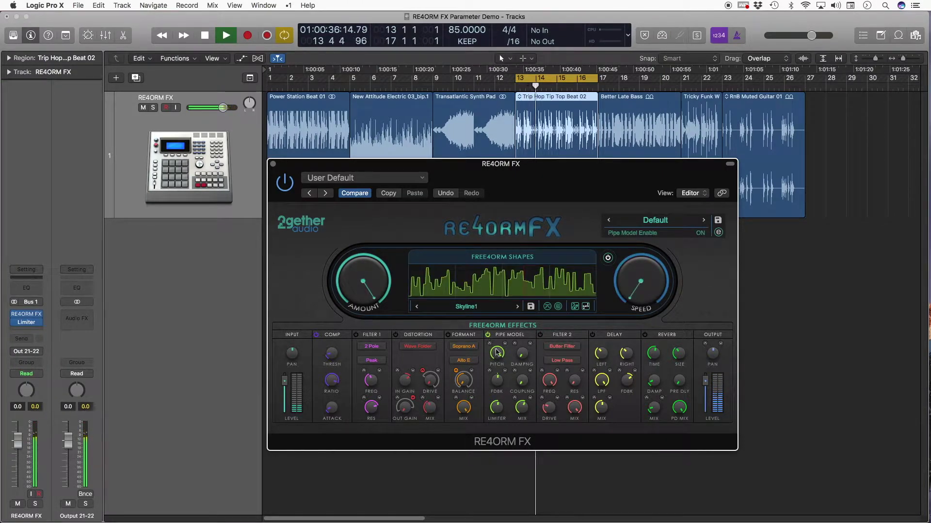
{"action": "left_click_drag", "start_coordinate": [520, 355], "coordinate": [531, 307]}
{"action": "left_click_drag", "start_coordinate": [497, 353], "coordinate": [498, 359]}
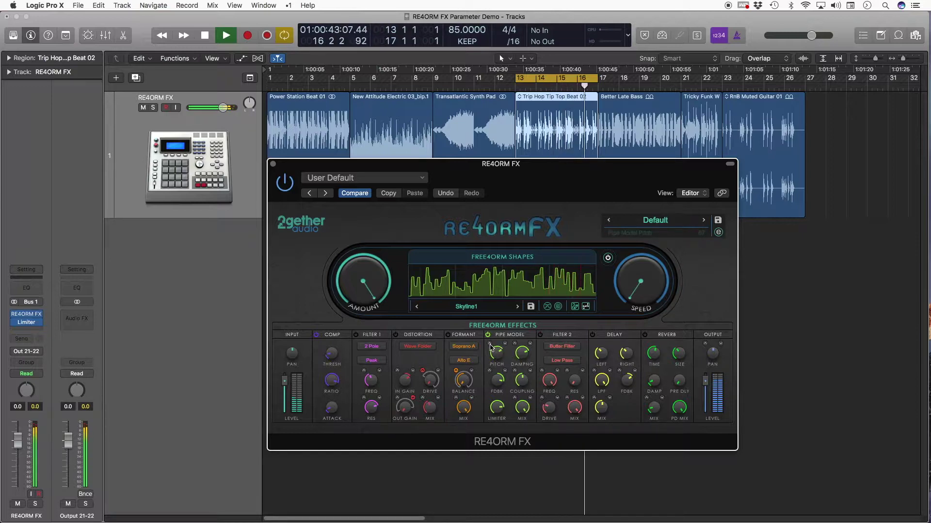
Apply shape modulation to the Pipe Model Pitch and readjust the Damping before stopping playback.
{"action": "left_click", "coordinate": [489, 344]}
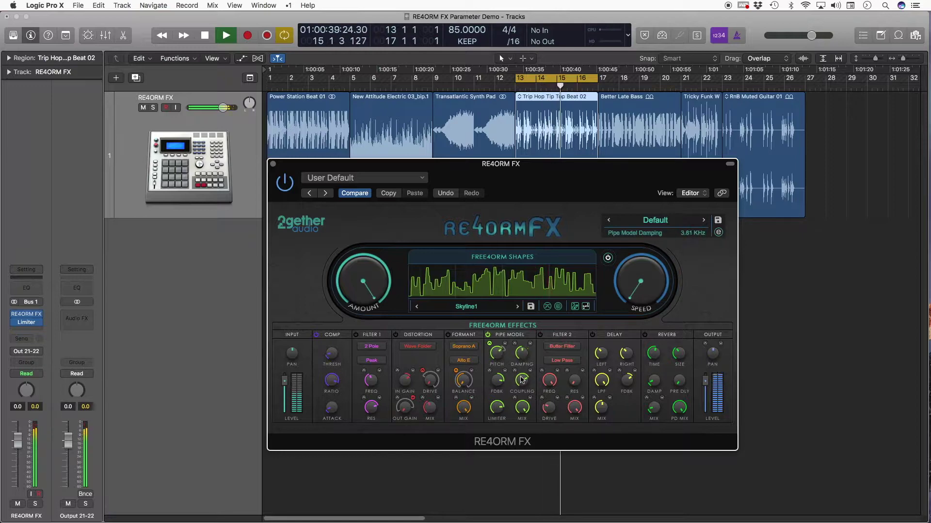
{"action": "left_click_drag", "start_coordinate": [521, 329], "coordinate": [514, 352]}
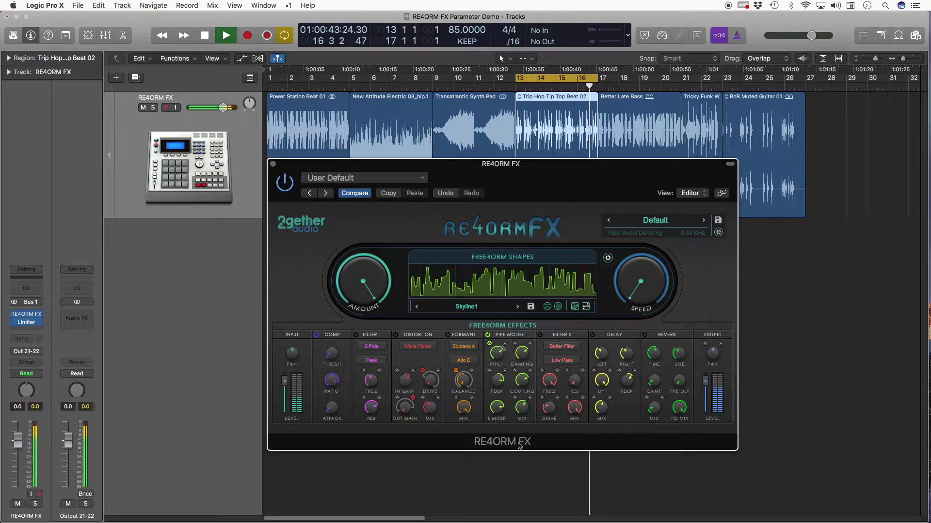
{"action": "key", "text": "space"}
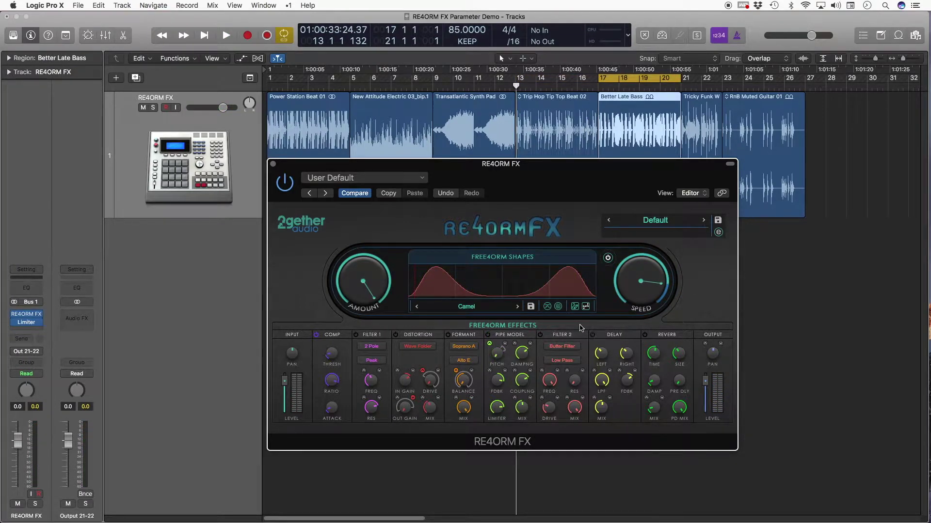
Review the filter type and pass mode options of Filter 2, keeping Butter Filter and Low Pass.
{"action": "left_click", "coordinate": [572, 350]}
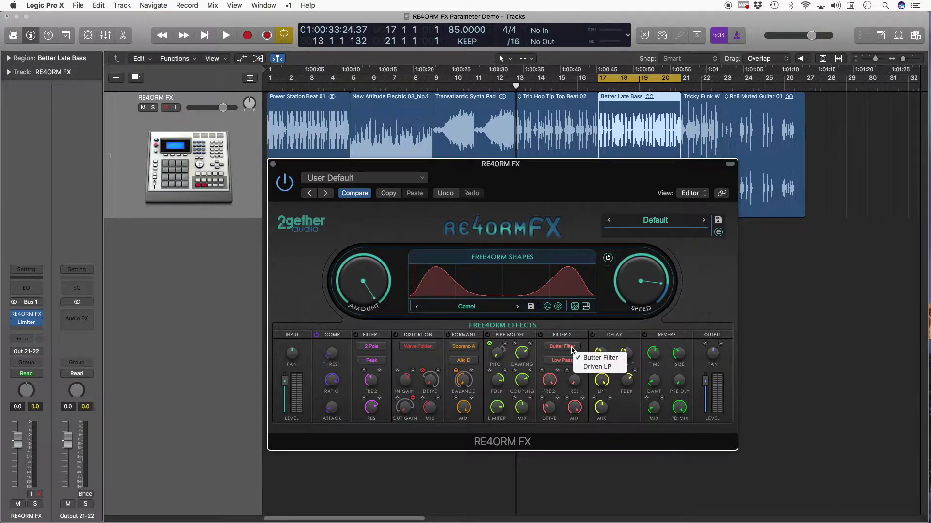
{"action": "left_click", "coordinate": [598, 358]}
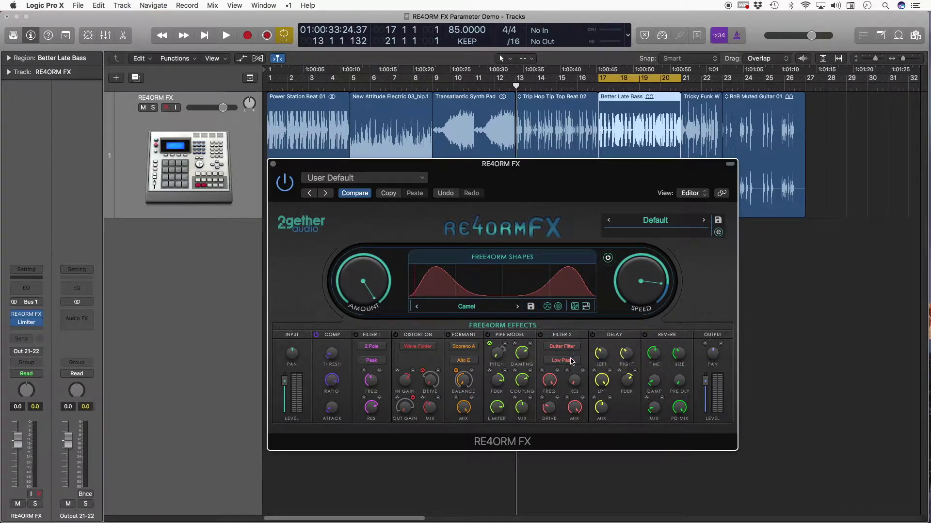
{"action": "left_click", "coordinate": [570, 362]}
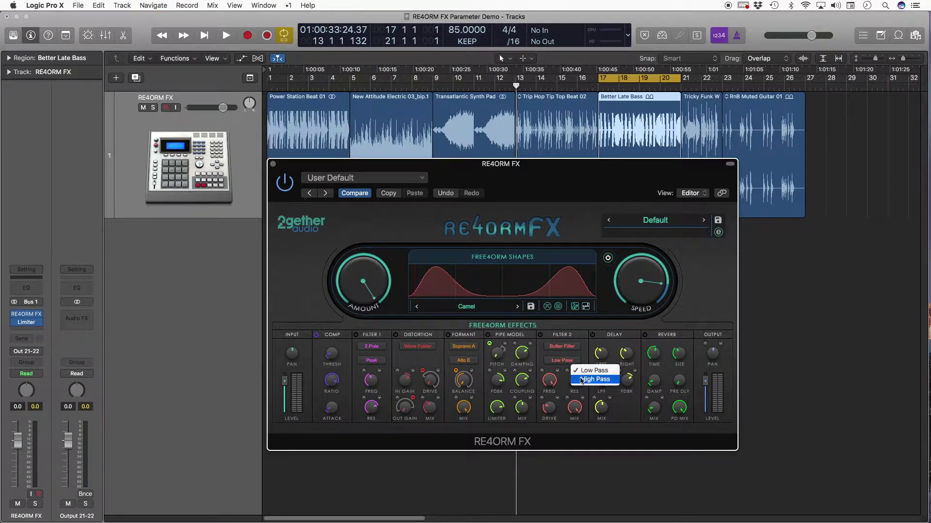
{"action": "left_click", "coordinate": [545, 368]}
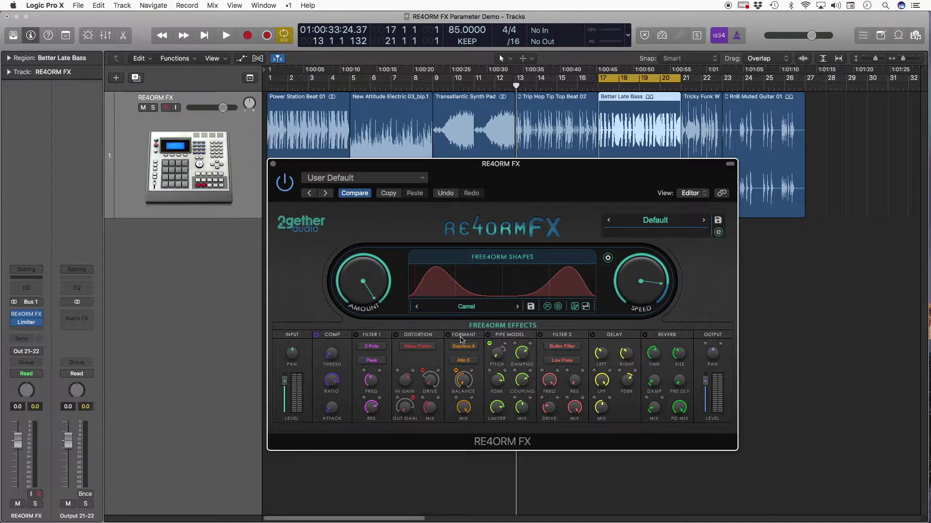
Play the Better Late Bass loop with Filter 2 enabled and adjust its Freq to 39, Resonance to 52 and Drive.
{"action": "mouse_move", "coordinate": [551, 409]}
{"action": "left_mouse_down"}
{"action": "mouse_move", "coordinate": [548, 384]}
{"action": "mouse_move", "coordinate": [549, 409]}
{"action": "left_mouse_up"}
{"action": "mouse_move", "coordinate": [574, 407]}
{"action": "left_mouse_down"}
{"action": "mouse_move", "coordinate": [579, 447]}
{"action": "mouse_move", "coordinate": [573, 416]}
{"action": "left_mouse_up"}
{"action": "key", "text": "space"}
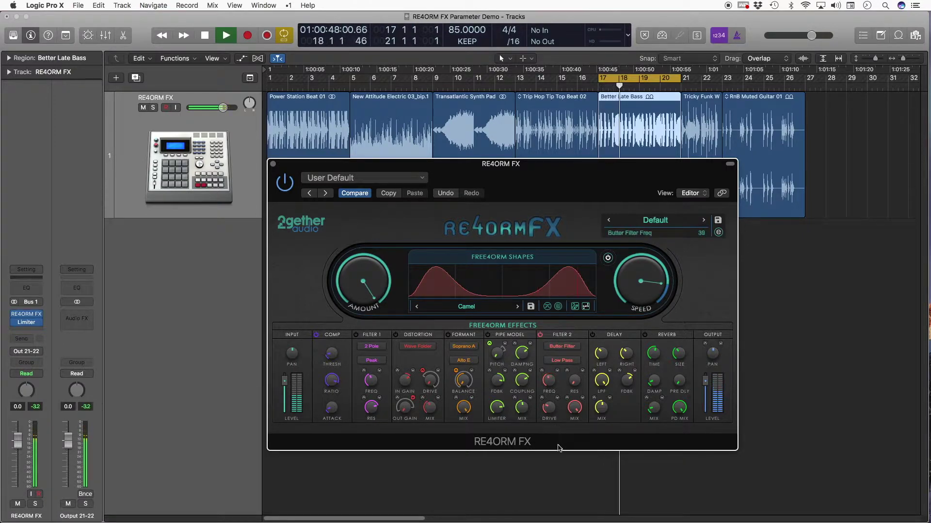
{"action": "left_click_drag", "start_coordinate": [576, 381], "coordinate": [574, 336]}
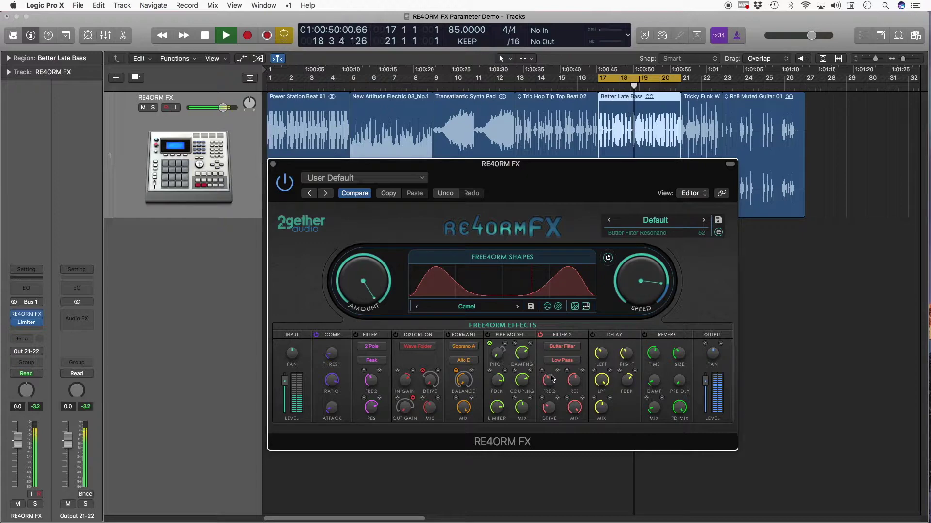
{"action": "left_click_drag", "start_coordinate": [549, 407], "coordinate": [553, 371]}
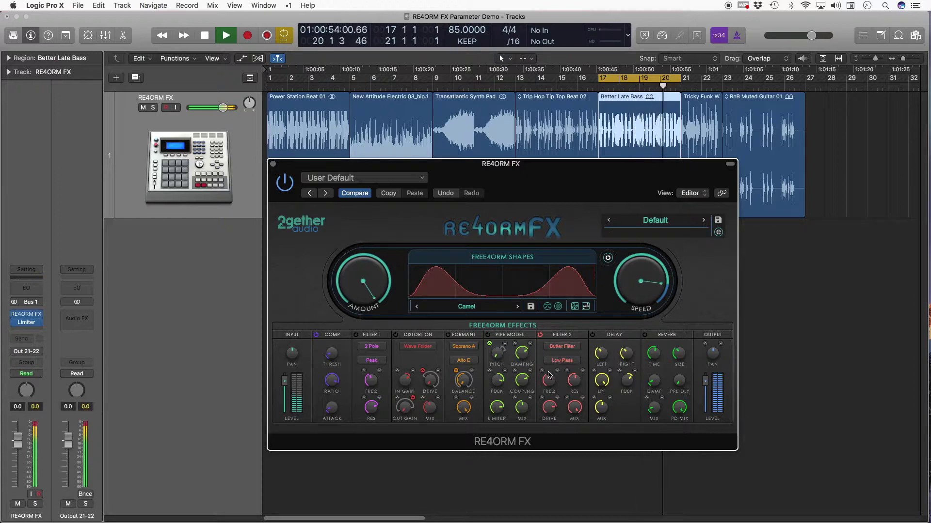
Switch the Butter Filter to High Pass and apply shape modulation to its Freq and Resonance.
{"action": "left_click", "coordinate": [556, 360]}
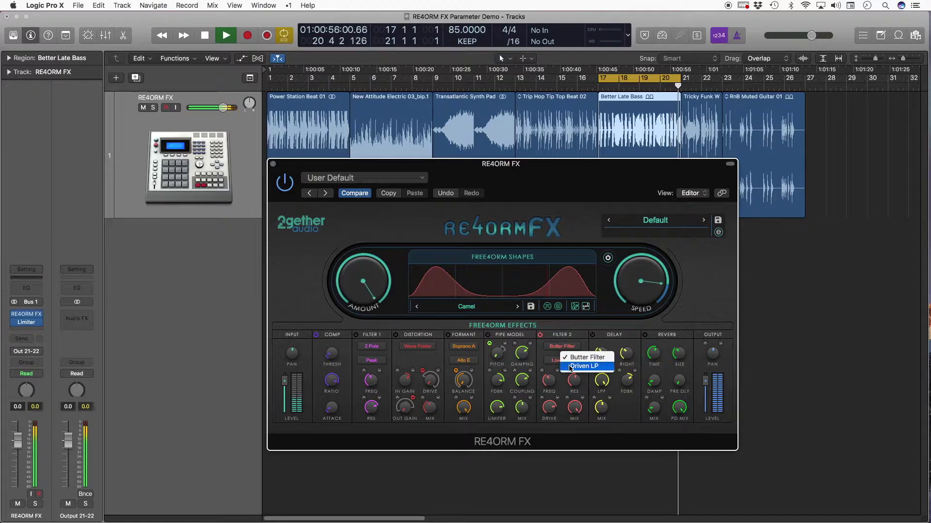
{"action": "left_click", "coordinate": [552, 362]}
{"action": "left_click", "coordinate": [557, 361]}
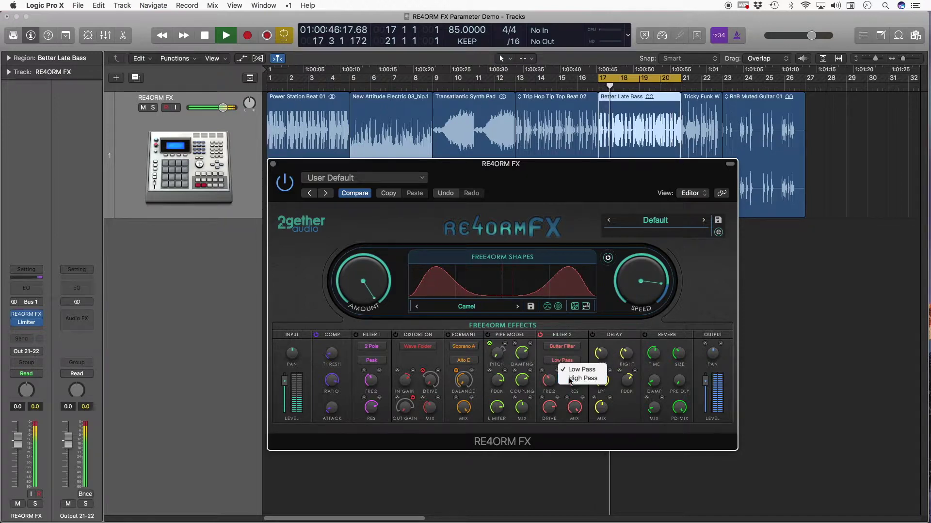
{"action": "left_click", "coordinate": [565, 381]}
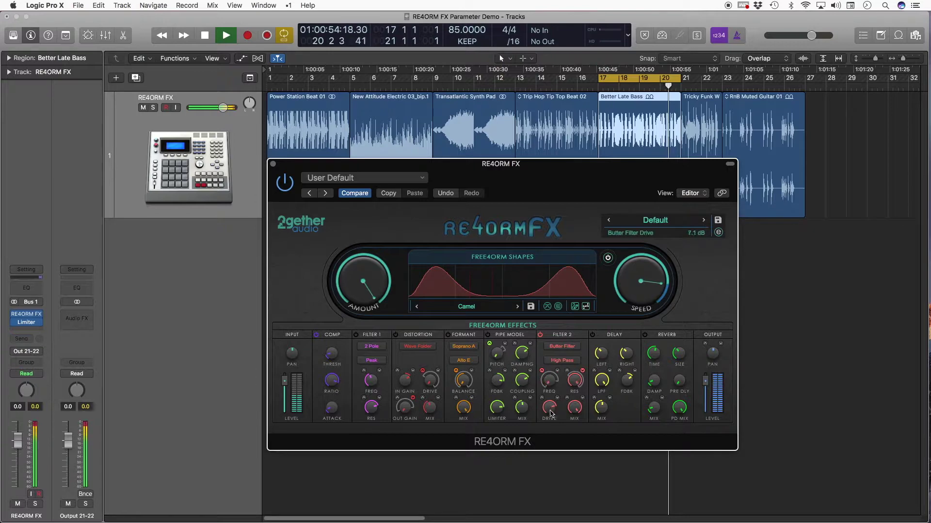
Switch Filter 2 to Driven LP and adjust its Freq to 724.48 Hz, along with Resonance and Drive.
{"action": "left_click", "coordinate": [553, 347]}
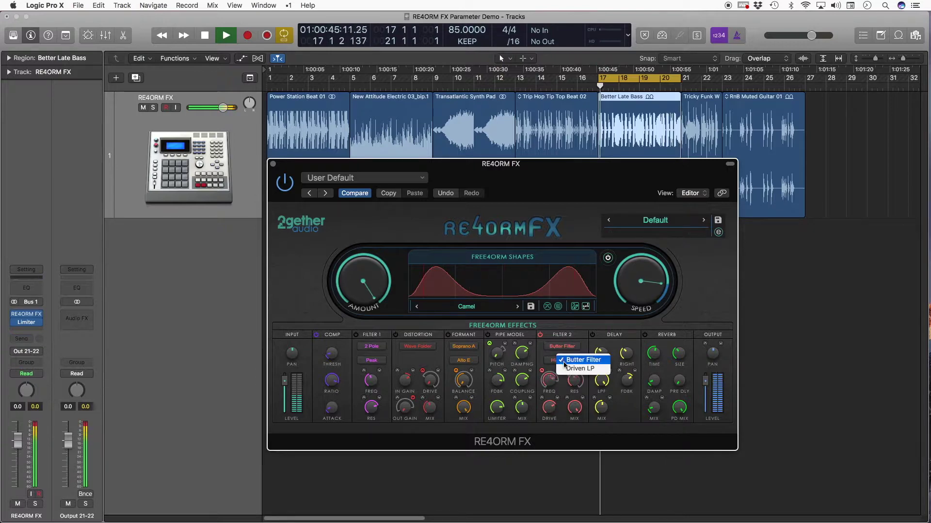
{"action": "left_click", "coordinate": [579, 369]}
{"action": "left_click_drag", "start_coordinate": [554, 378], "coordinate": [549, 422]}
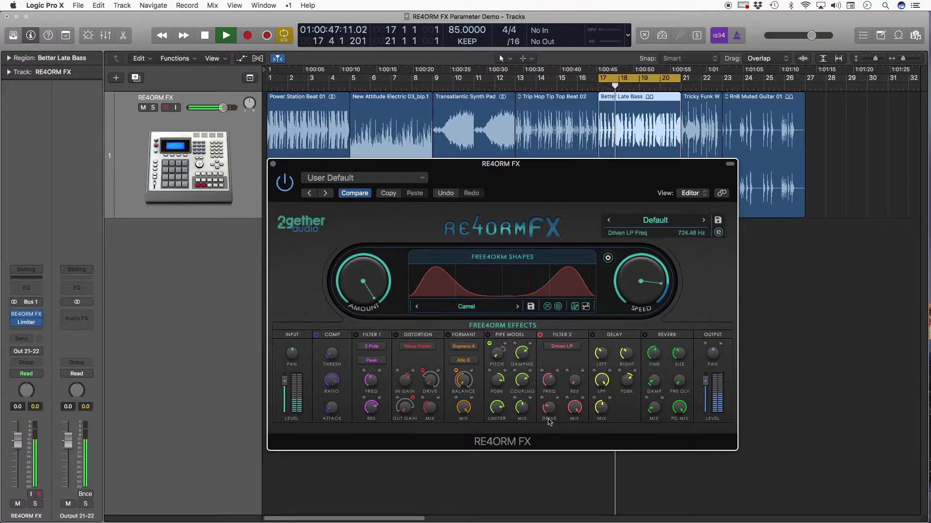
{"action": "left_click_drag", "start_coordinate": [574, 381], "coordinate": [574, 354]}
{"action": "left_click_drag", "start_coordinate": [549, 408], "coordinate": [556, 347]}
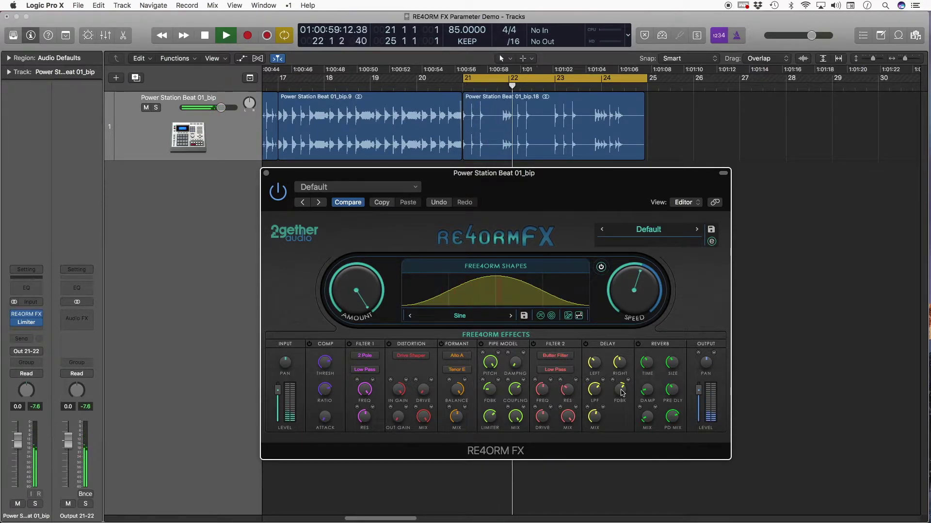
Adjust the Delay Feedback and set the Delay LPF to 83 on the Power Station Beat loop before switching the Delay off.
{"action": "left_click_drag", "start_coordinate": [622, 392], "coordinate": [616, 428]}
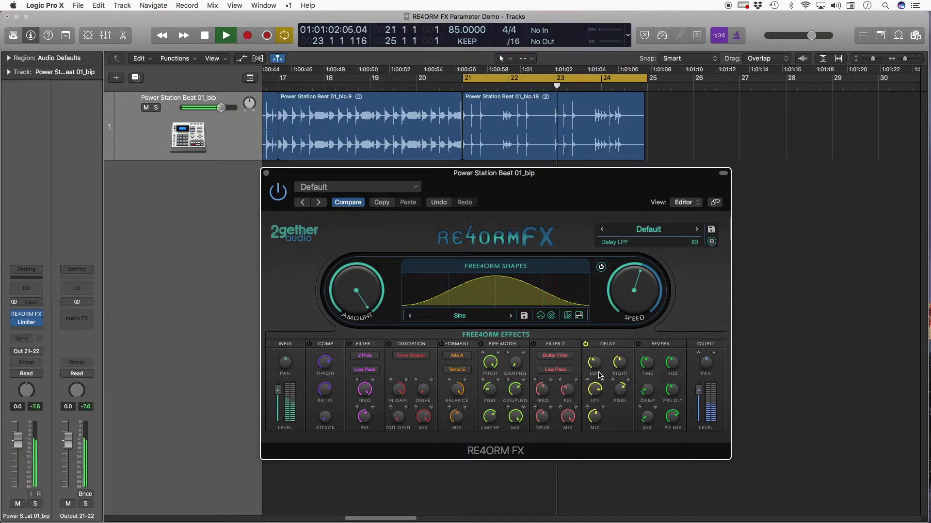
{"action": "left_click_drag", "start_coordinate": [625, 395], "coordinate": [596, 407]}
{"action": "left_click", "coordinate": [585, 343]}
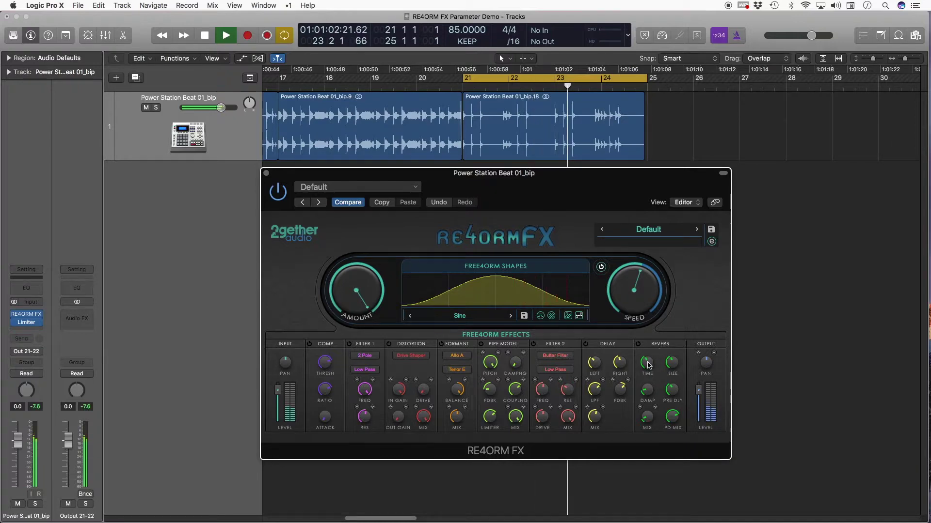
Adjust the Reverb's Time and pre-delay mix while the Power Station Beat loop plays.
{"action": "left_click_drag", "start_coordinate": [646, 362], "coordinate": [645, 361]}
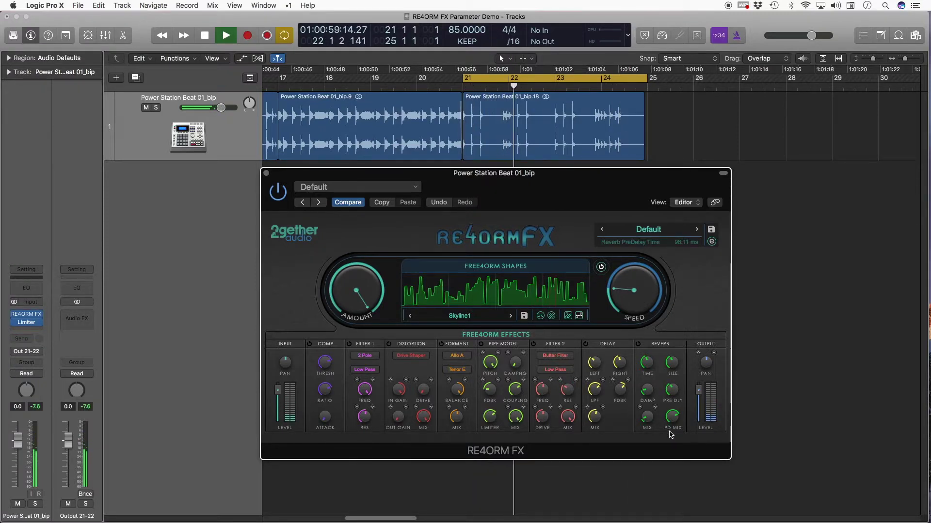
{"action": "mouse_move", "coordinate": [676, 420]}
{"action": "left_click_drag", "start_coordinate": [668, 439], "coordinate": [671, 415]}
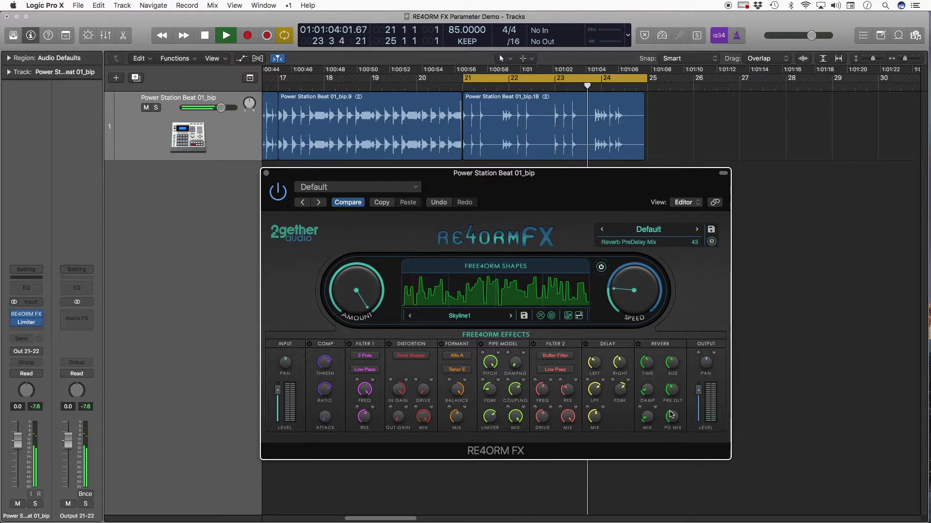
Try shape modulation on the Reverb Mix, and enable the Reverb to adjust its Damping during playback.
{"action": "left_click", "coordinate": [639, 408]}
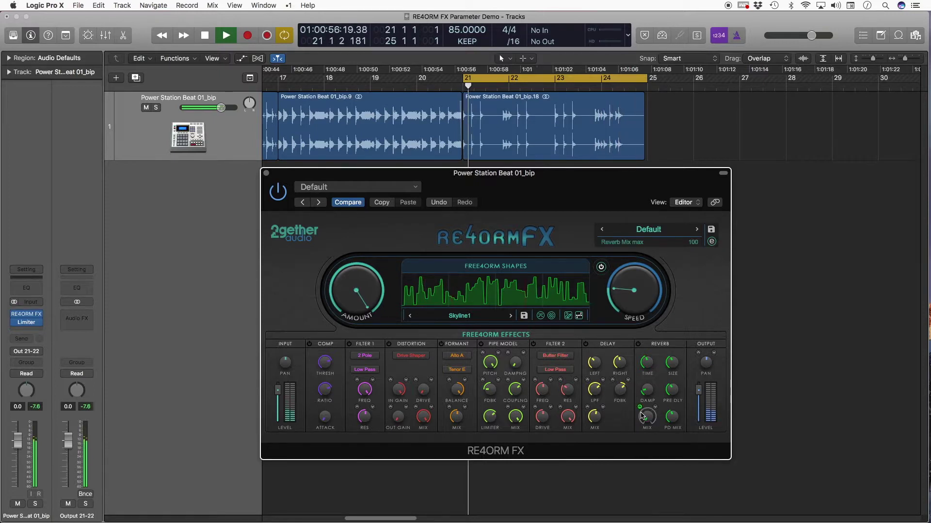
{"action": "left_click", "coordinate": [638, 344]}
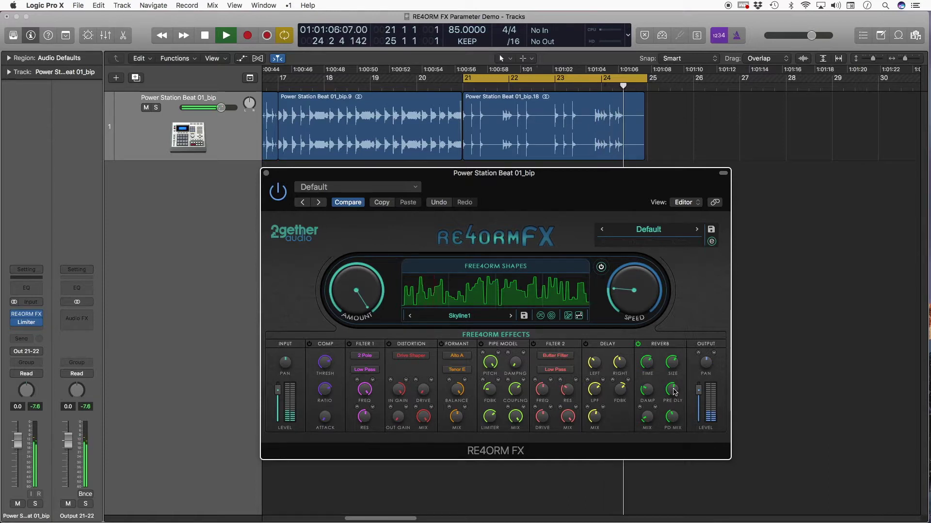
{"action": "left_click_drag", "start_coordinate": [649, 383], "coordinate": [658, 360]}
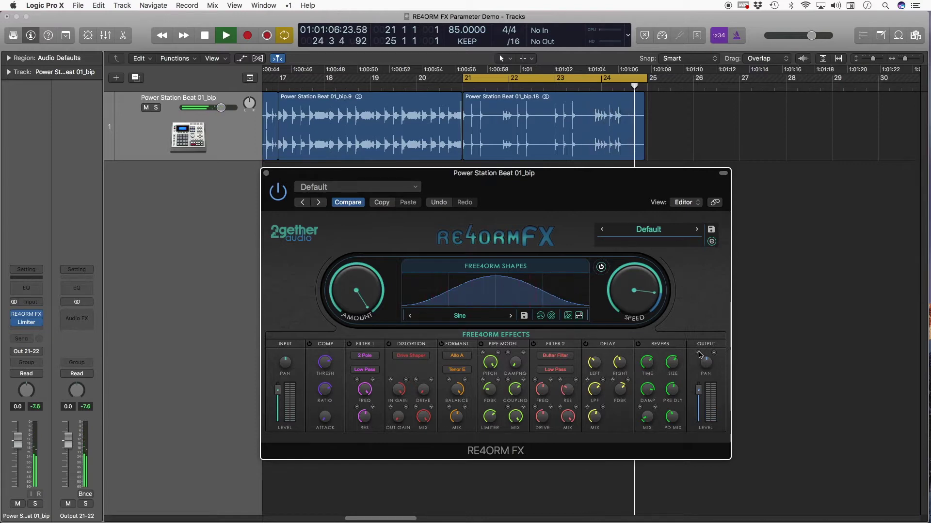
Apply shape modulation to the Output Pan and set its minimum to 26.
{"action": "scroll", "coordinate": [705, 361], "scroll_direction": "up", "scroll_amount": 5}
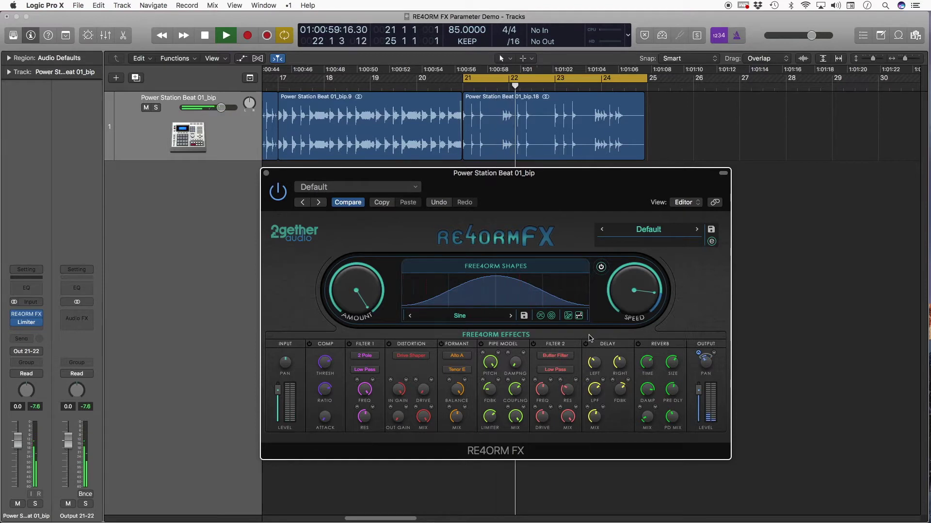
{"action": "mouse_move", "coordinate": [712, 360]}
{"action": "left_mouse_down"}
{"action": "mouse_move", "coordinate": [711, 353]}
{"action": "mouse_move", "coordinate": [699, 363]}
{"action": "left_mouse_up"}
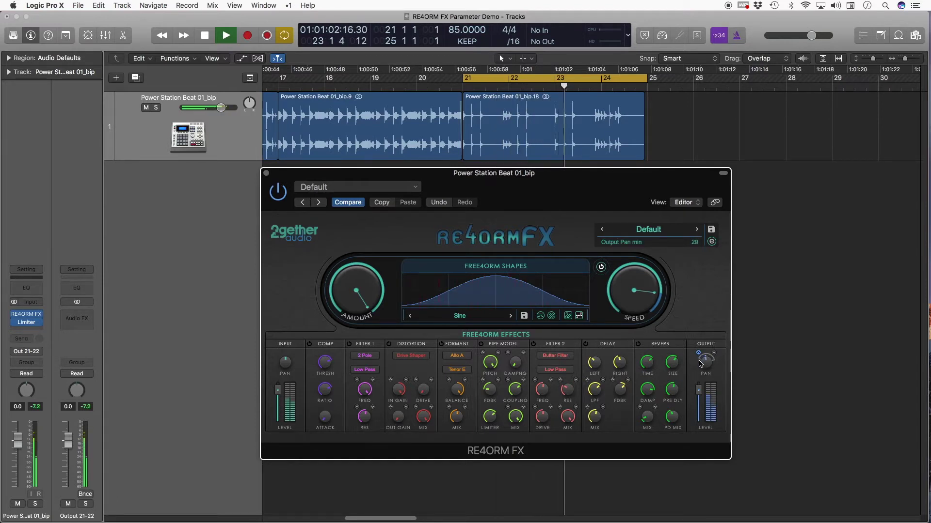
Enable the Delay and Reverb together and set the Reverb Damping to 32 and Reverb Mix to 7.
{"action": "left_click", "coordinate": [585, 344]}
{"action": "left_click", "coordinate": [639, 344]}
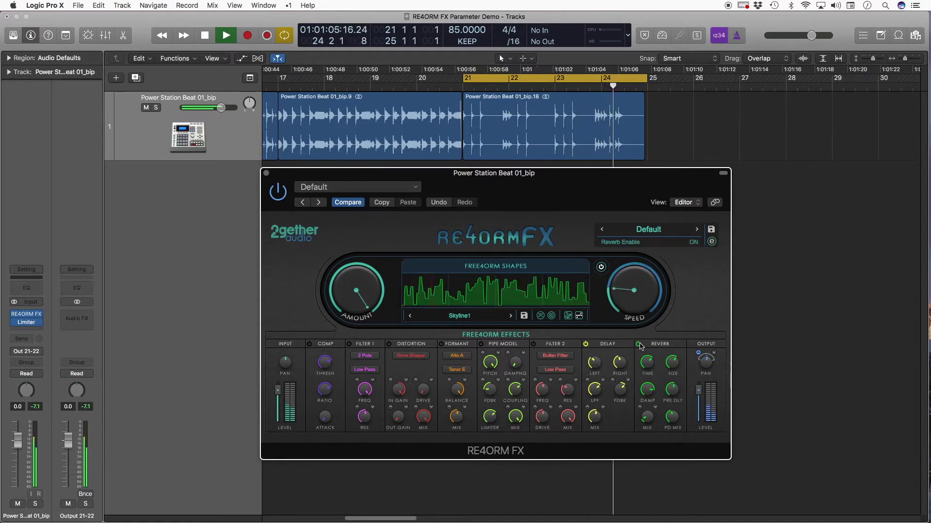
{"action": "left_click_drag", "start_coordinate": [653, 390], "coordinate": [647, 434]}
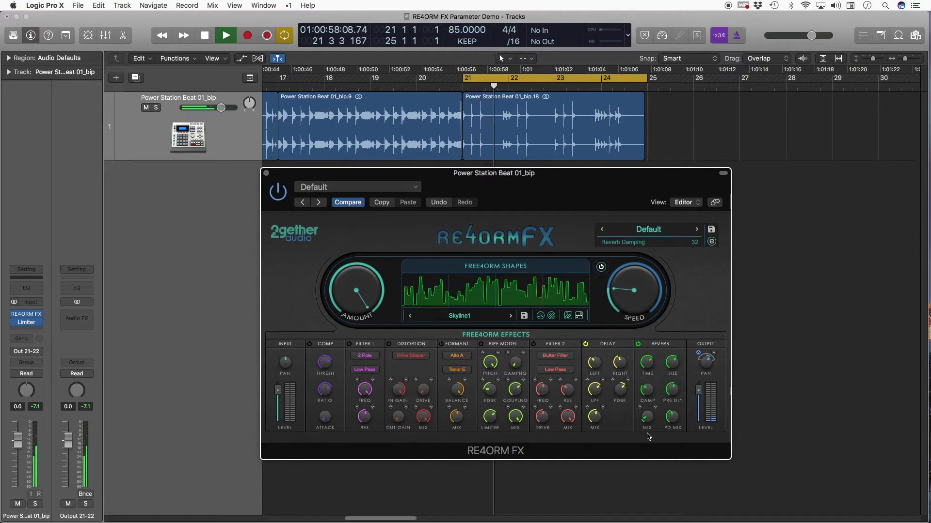
{"action": "mouse_move", "coordinate": [649, 426]}
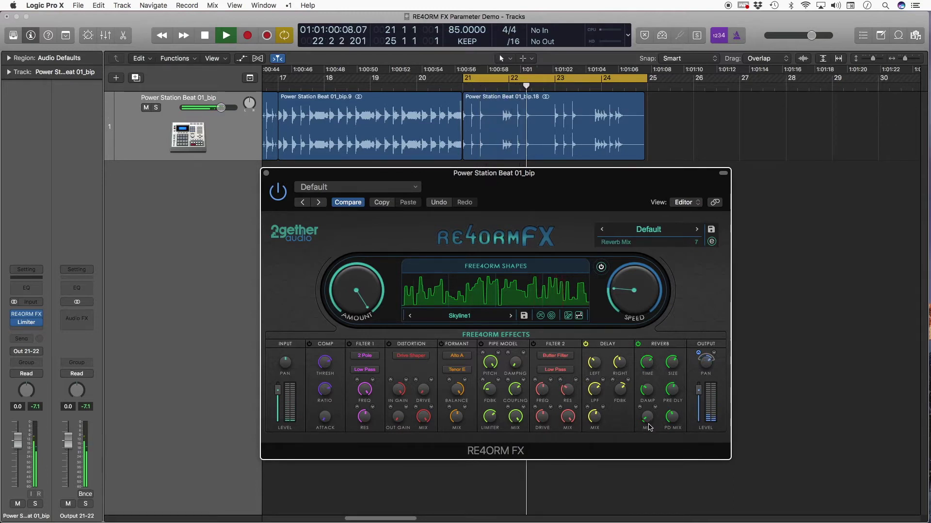